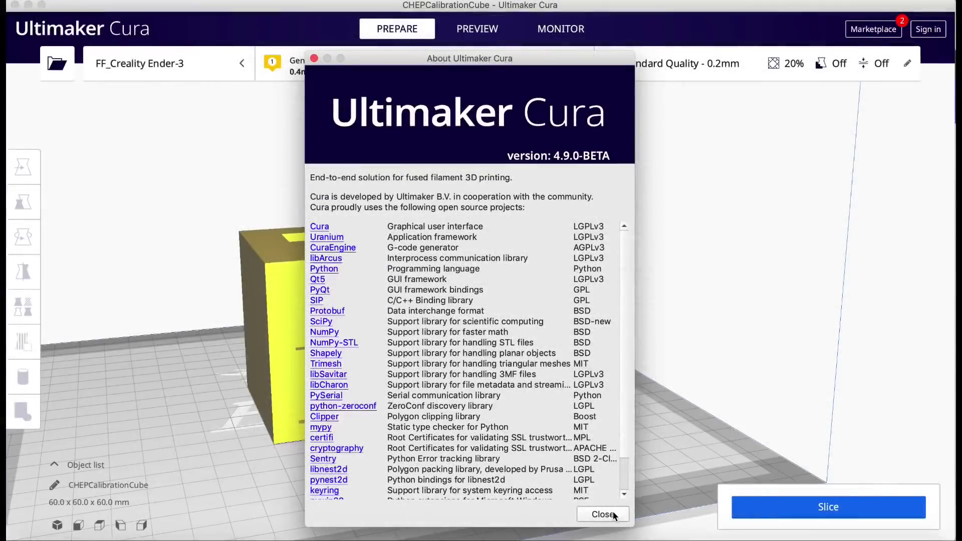
# Step: Close the version information window and display the Line Type color scheme legend beside the sliced calibration cube
pyautogui.click(612, 514)
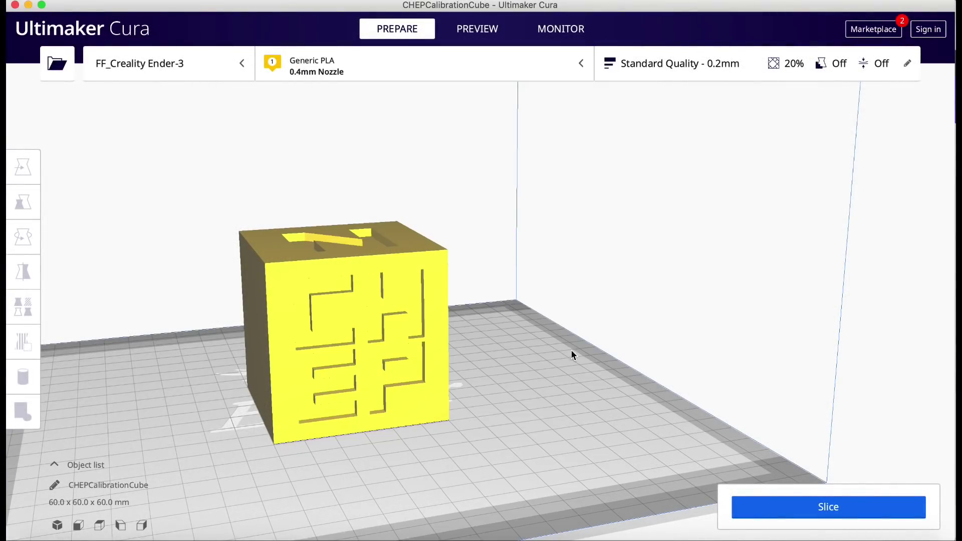
pyautogui.moveTo(526, 316); pyautogui.dragTo(556, 313, button='right')
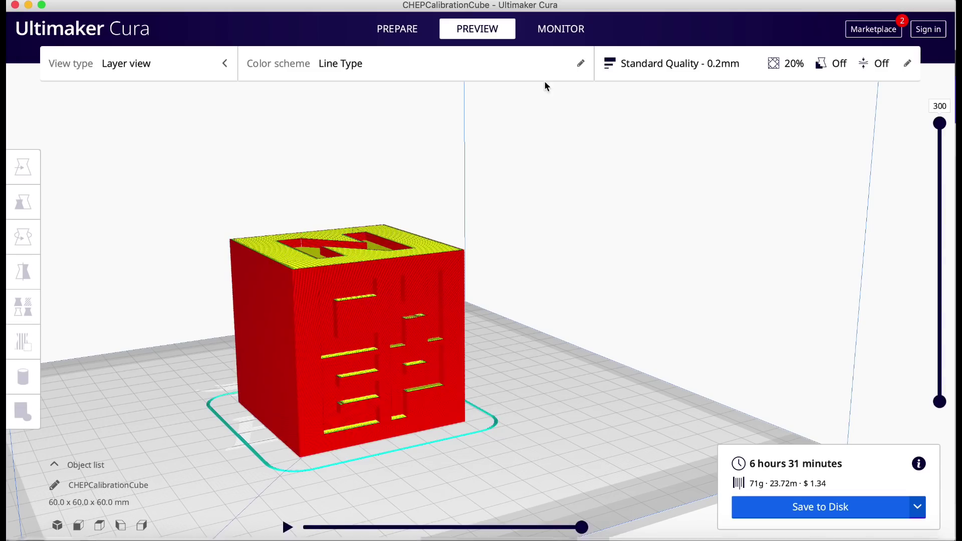
pyautogui.click(520, 72)
pyautogui.moveTo(498, 98); pyautogui.dragTo(557, 191)
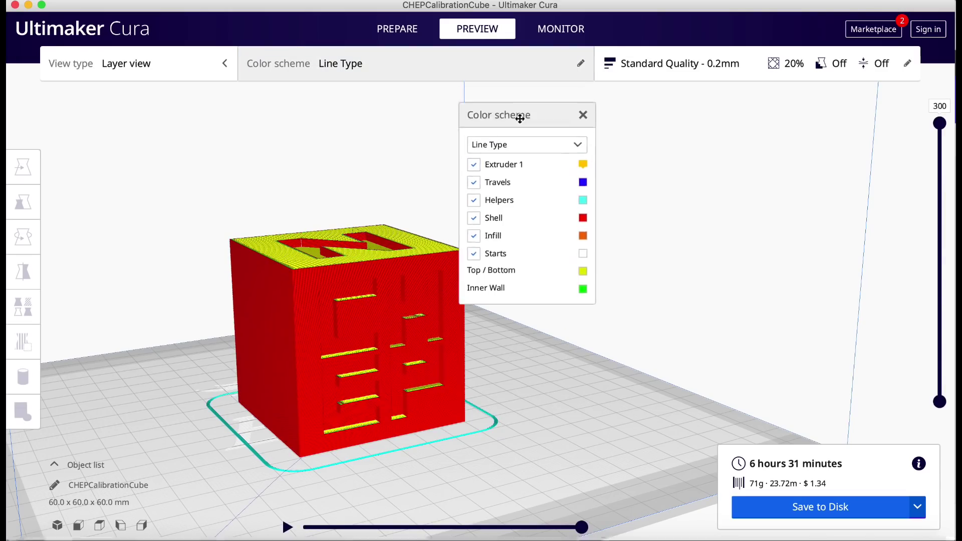
# Step: Lower the displayed layers of the sliced cube and examine the exposed infill, inner walls and line starts up close
pyautogui.moveTo(459, 20); pyautogui.dragTo(455, 116, button='right')
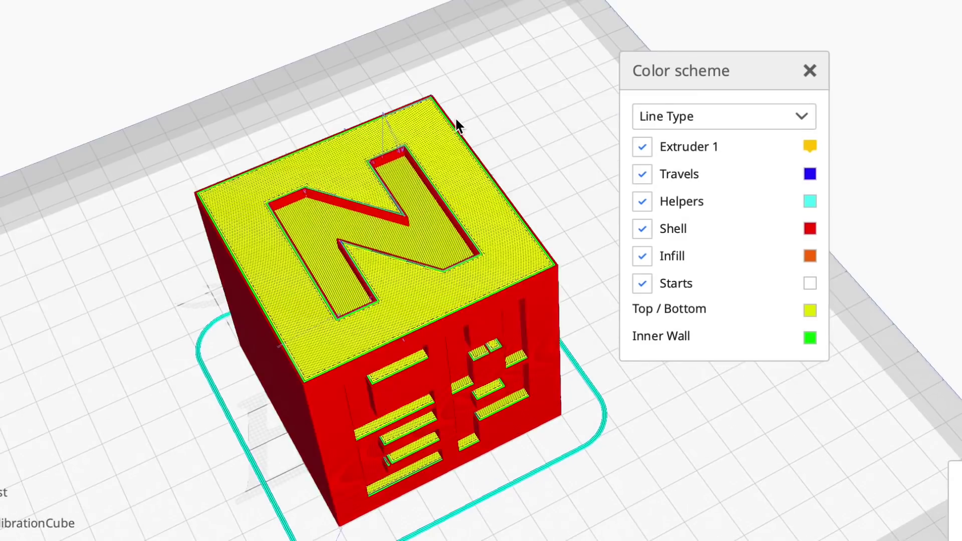
pyautogui.scroll(3, 455, 116)
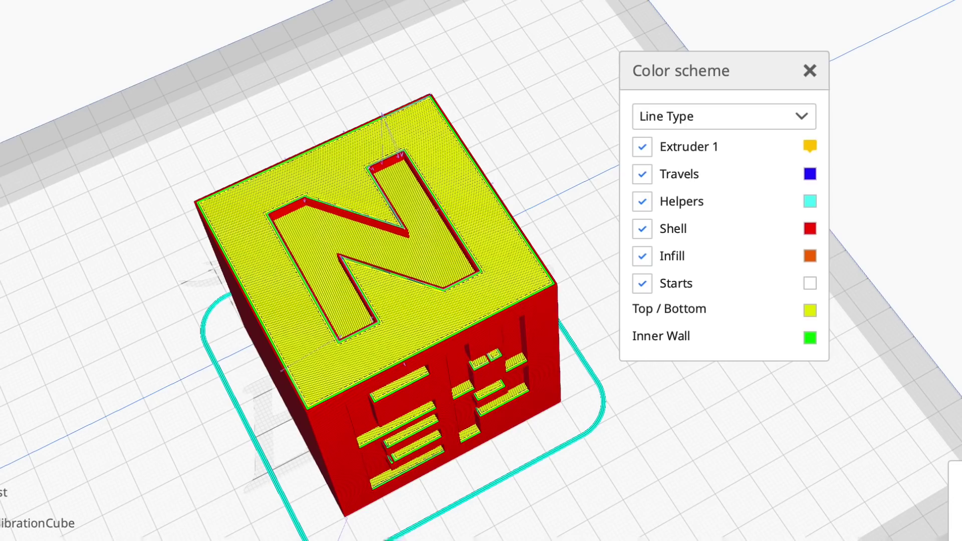
pyautogui.press('Down')
pyautogui.press('Down')
pyautogui.press('Down')
pyautogui.press('Down')
pyautogui.press('Down')
pyautogui.press('Down')
pyautogui.press('Down')
pyautogui.press('Down')
pyautogui.press('Down')
pyautogui.press('Down')
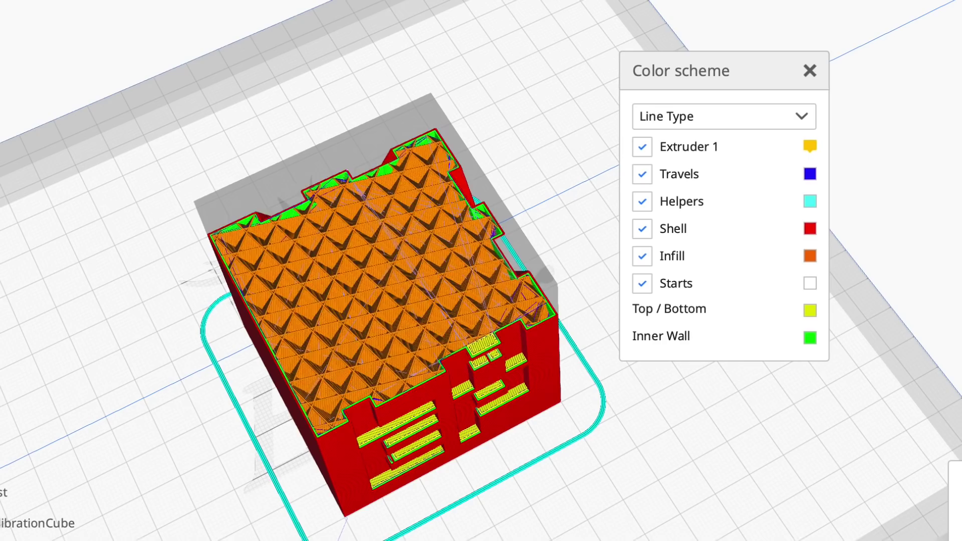
pyautogui.scroll(3, 296, 306)
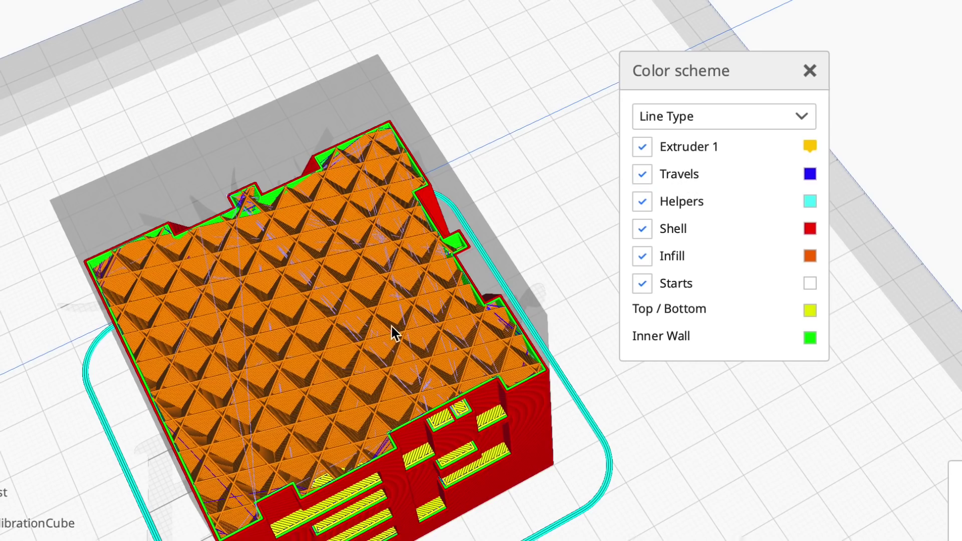
pyautogui.scroll(2, 402, 310)
pyautogui.scroll(1, 403, 310)
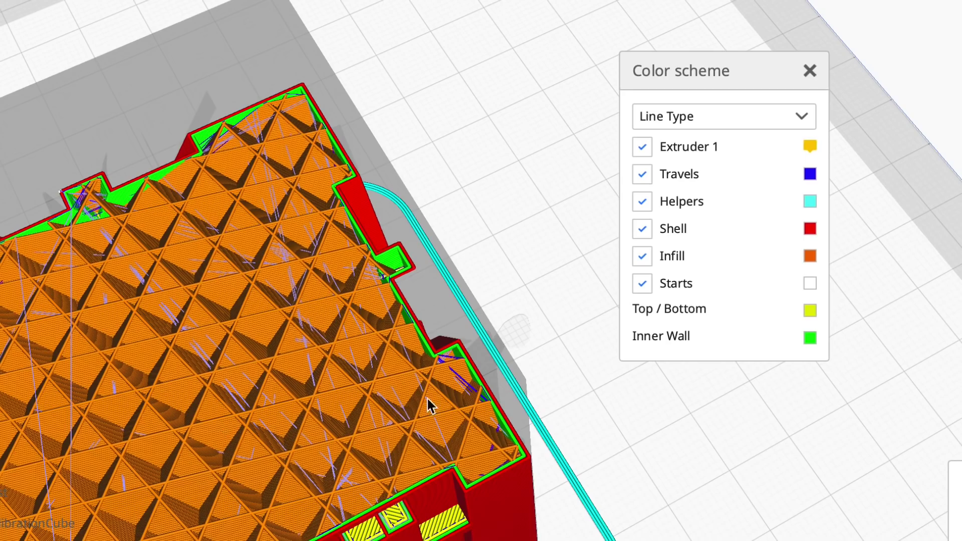
pyautogui.scroll(-3, 434, 384)
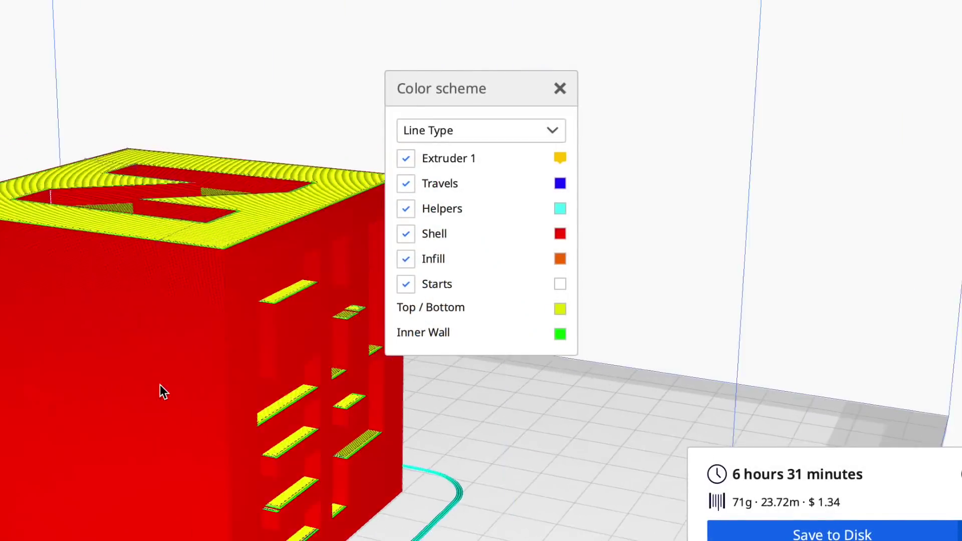
# Step: Set the Z Seam Position to Front Left with Z Seam Alignment at User Specified, and inspect the seam on the re-sliced cube
pyautogui.moveTo(161, 391); pyautogui.dragTo(173, 389, button='right')
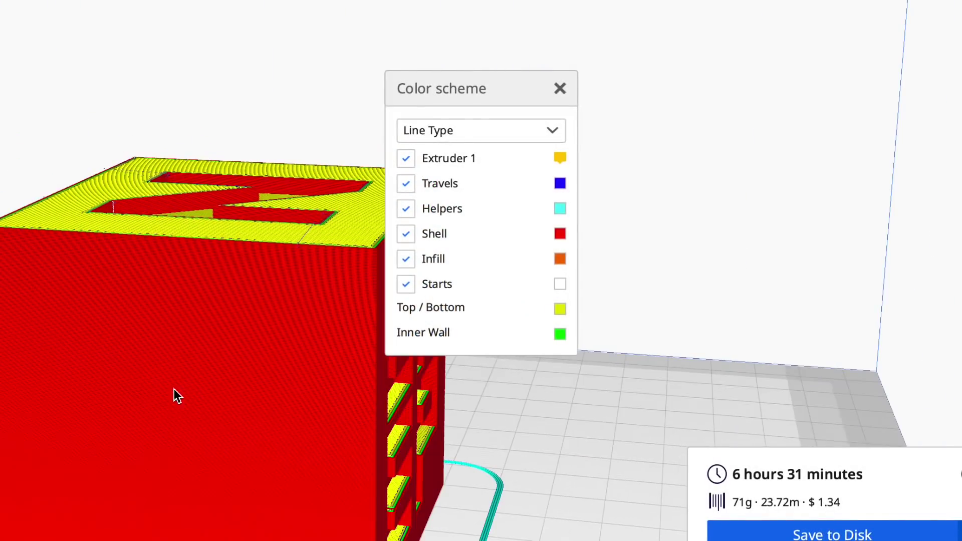
pyautogui.moveTo(52, 397); pyautogui.dragTo(479, 372, button='right')
pyautogui.moveTo(424, 91); pyautogui.dragTo(217, 93)
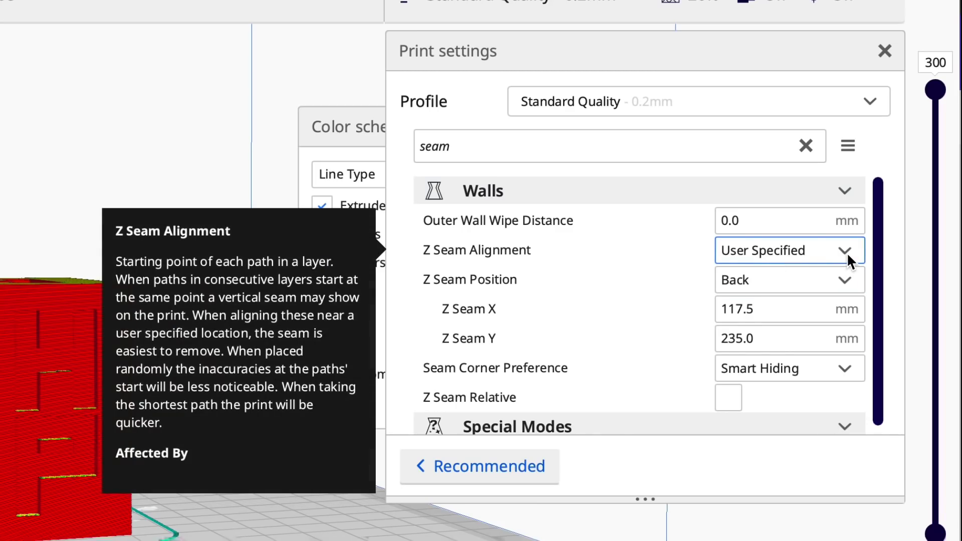
pyautogui.click(847, 252)
pyautogui.click(790, 278)
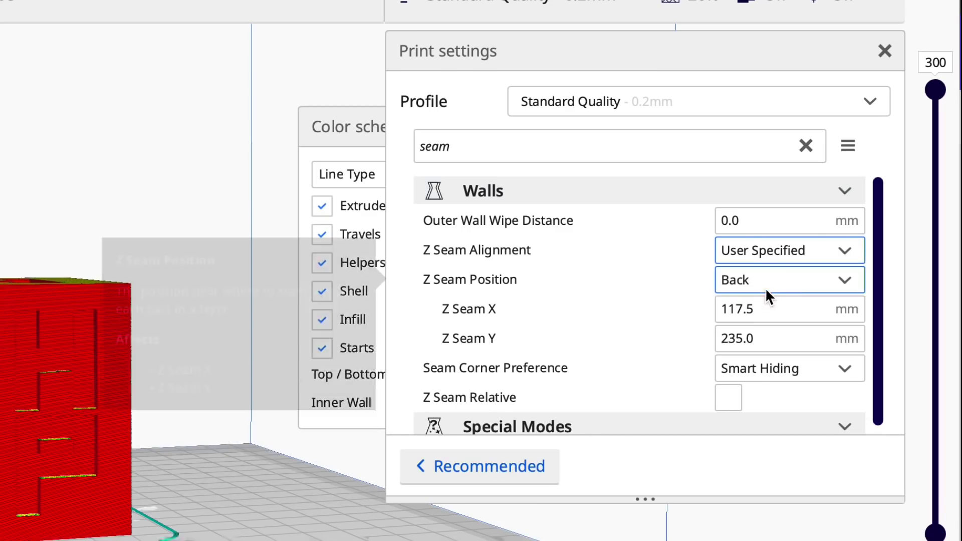
pyautogui.click(849, 278)
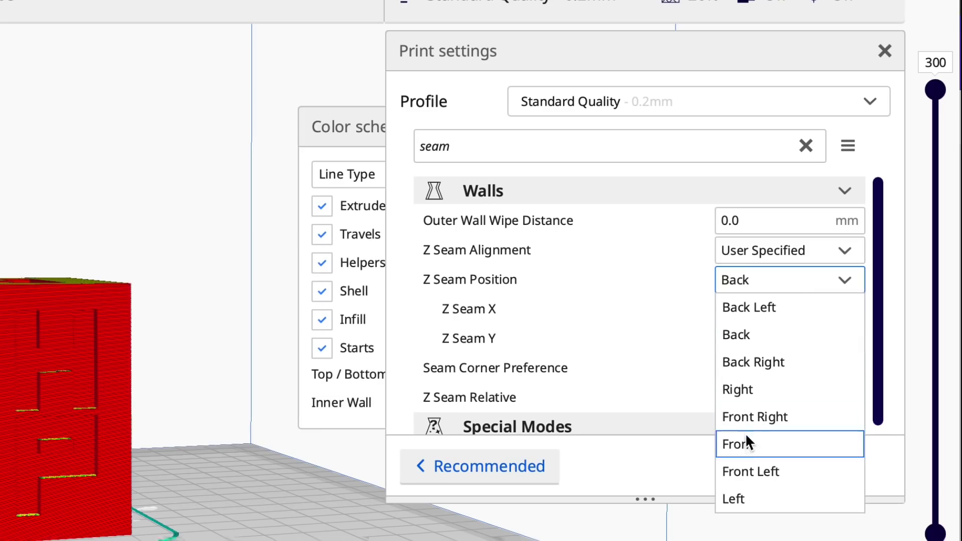
pyautogui.click(750, 471)
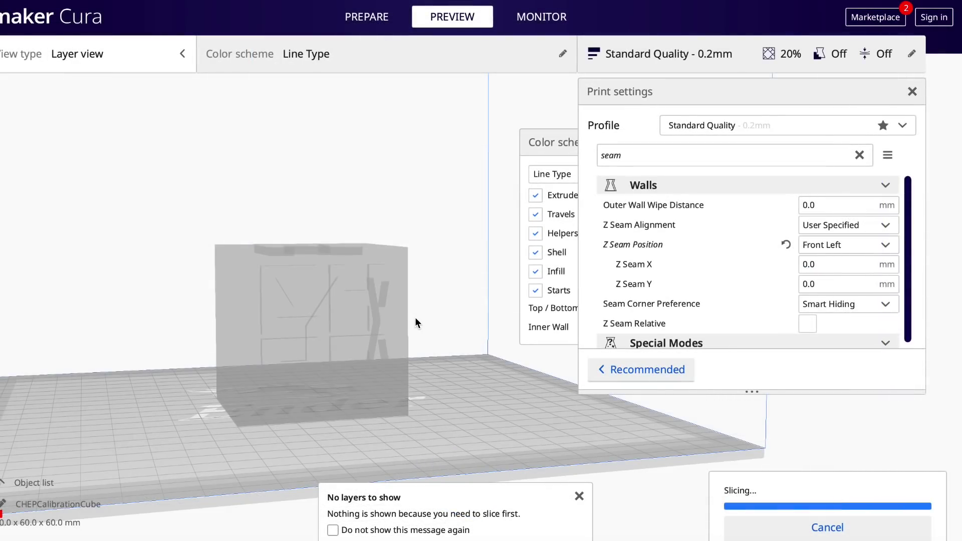
pyautogui.moveTo(415, 321); pyautogui.dragTo(246, 293, button='right')
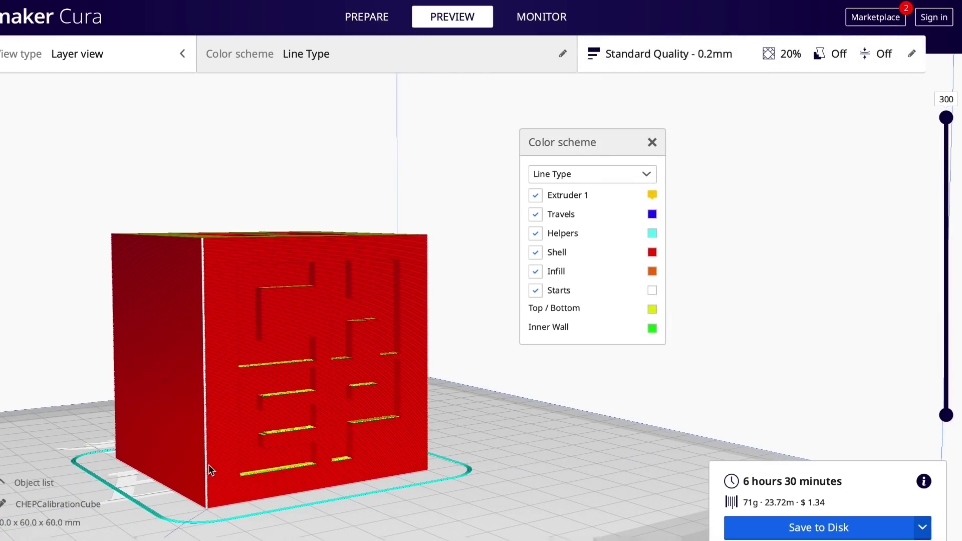
pyautogui.moveTo(518, 415); pyautogui.dragTo(473, 426, button='right')
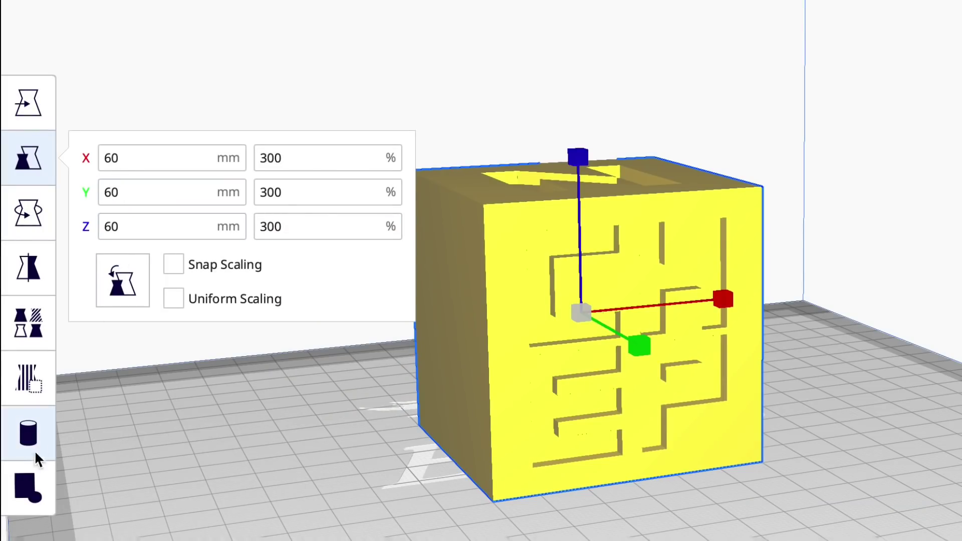
# Step: Place a support blocker on the upper front-left corner of the calibration cube
pyautogui.click(34, 386)
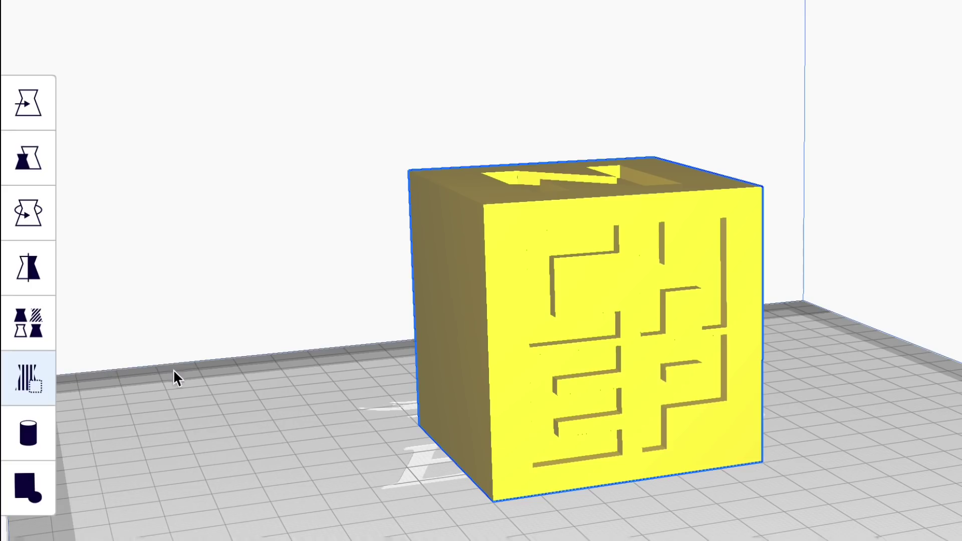
pyautogui.click(487, 218)
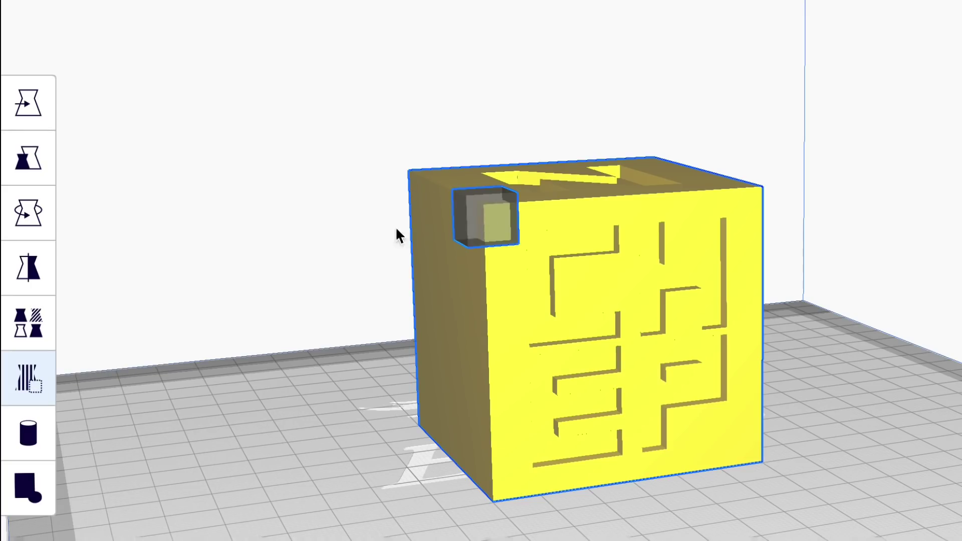
pyautogui.click(257, 190)
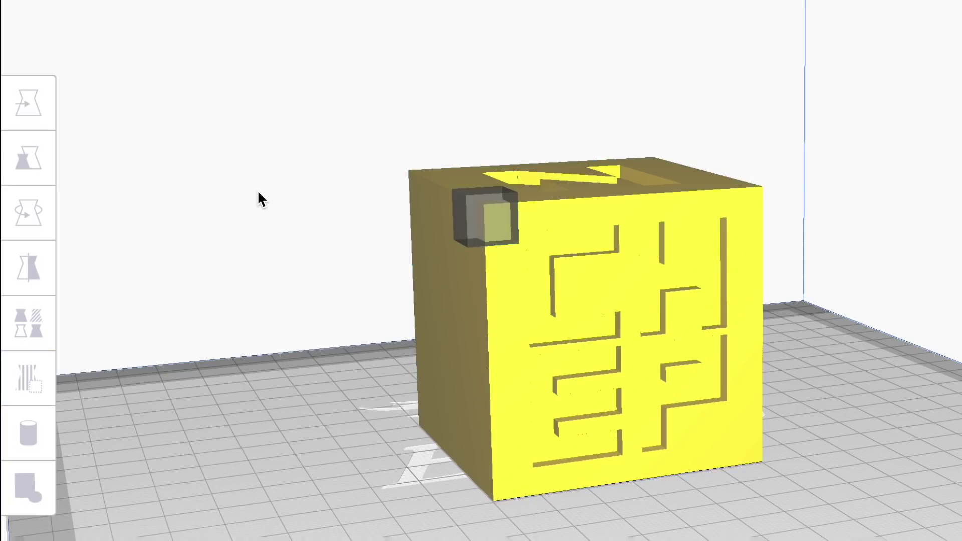
# Step: Scale the support blocker to 80 mm in X, 80 mm in Y and 20 mm in Z
pyautogui.click(487, 212)
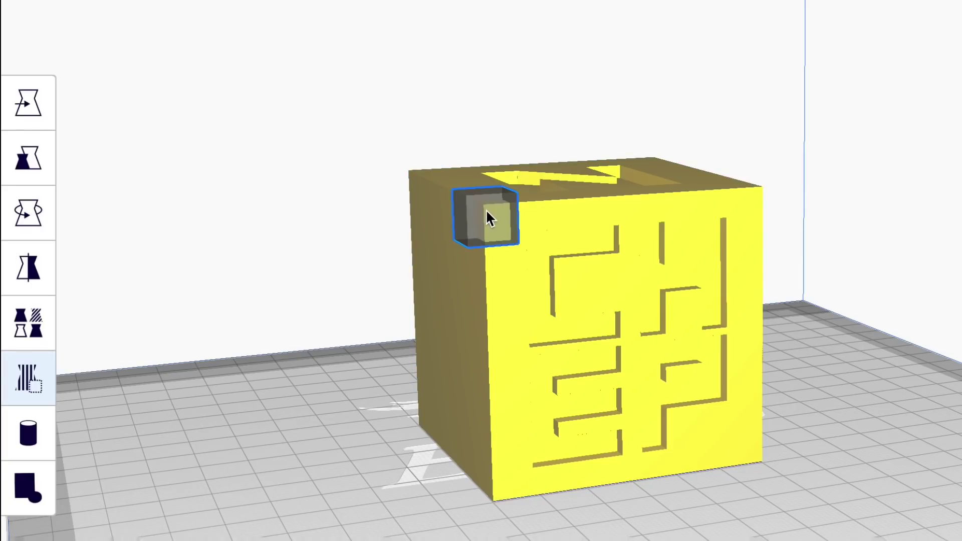
pyautogui.click(38, 158)
pyautogui.click(110, 158)
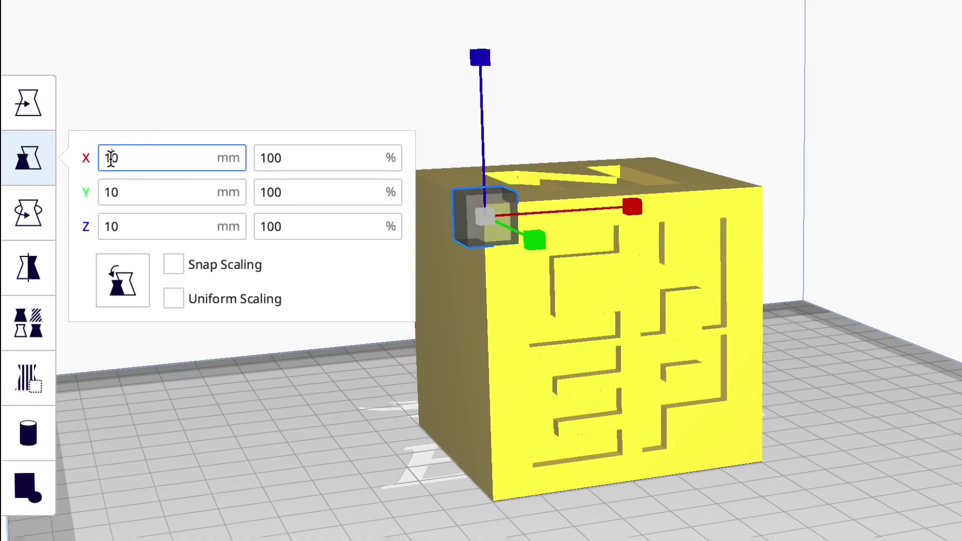
pyautogui.doubleClick(111, 158)
pyautogui.write('80')
pyautogui.click(116, 193)
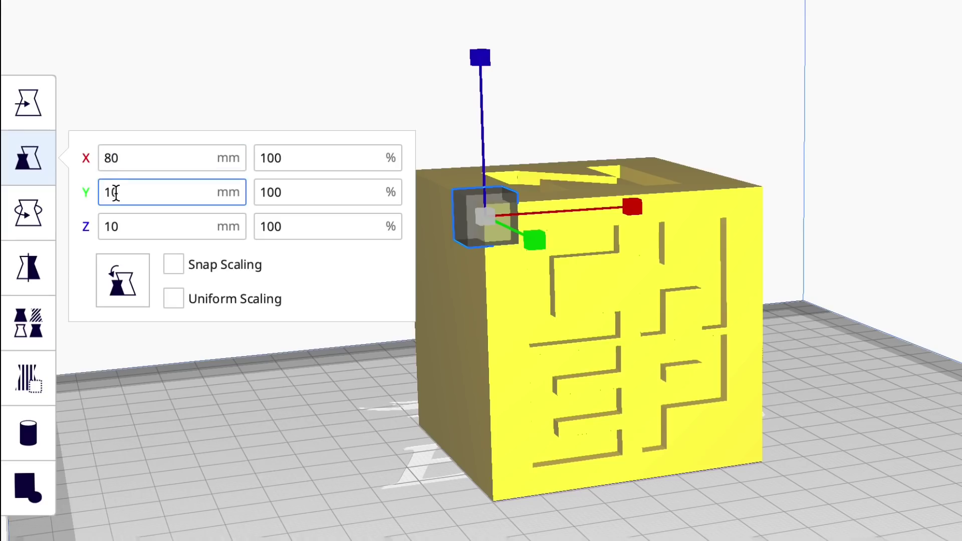
pyautogui.doubleClick(106, 193)
pyautogui.write('80')
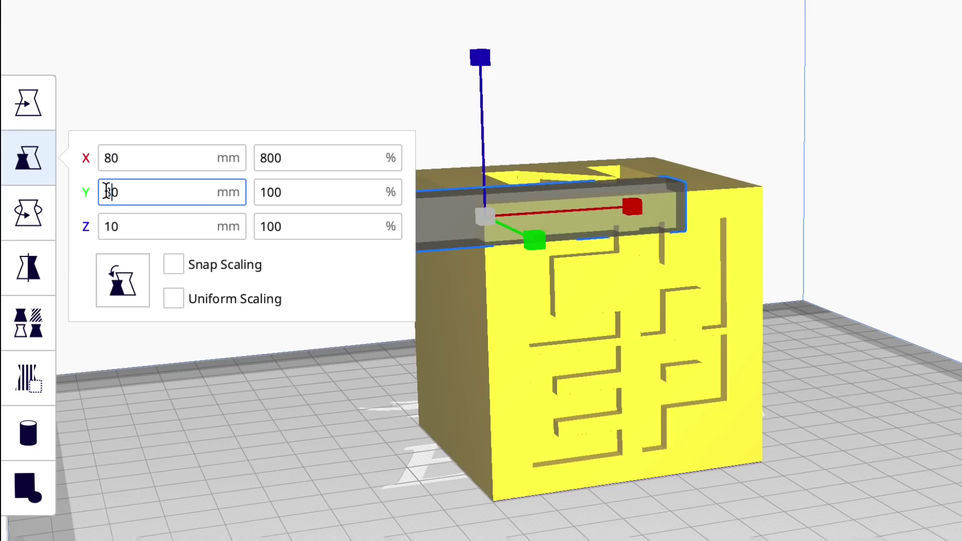
pyautogui.click(111, 227)
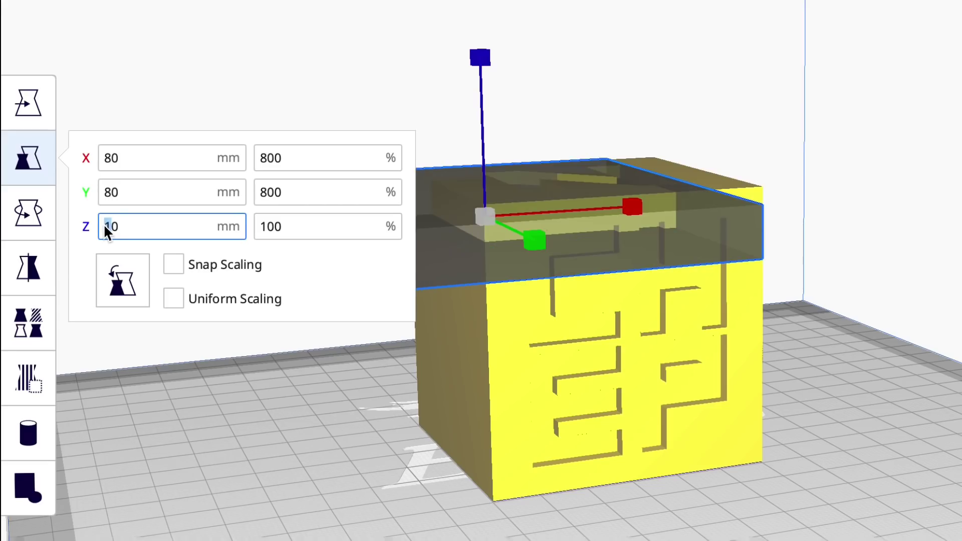
pyautogui.click(382, 400)
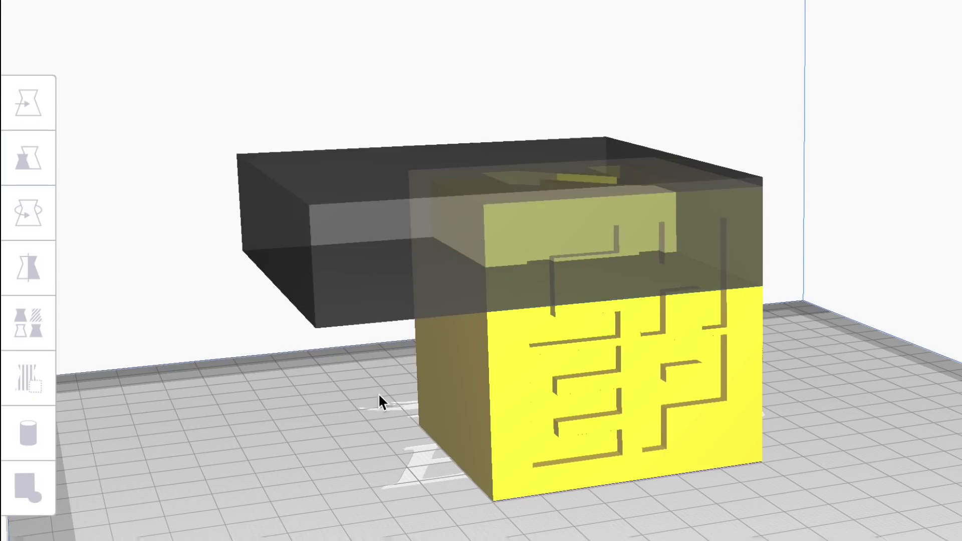
# Step: Move the blocker over the cube's top section, to about X 0.07, Y -1.08 and Z 43.64 mm
pyautogui.scroll(3, 436, 386)
pyautogui.moveTo(384, 417); pyautogui.dragTo(371, 448, button='right')
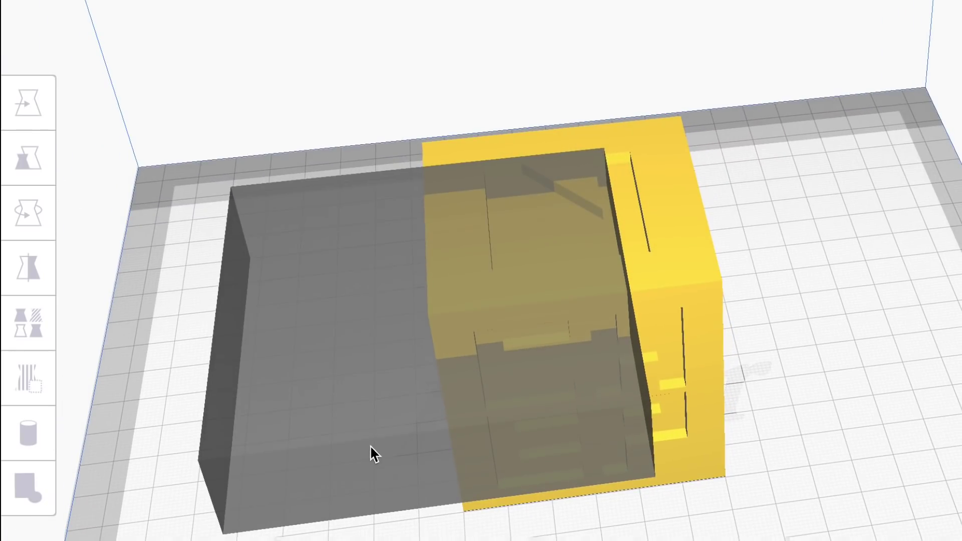
pyautogui.click(317, 380)
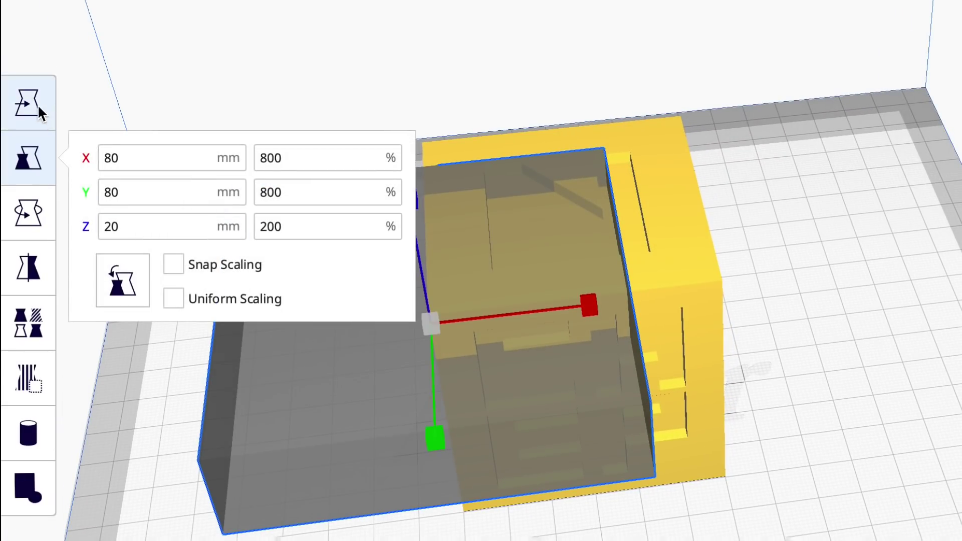
pyautogui.click(38, 104)
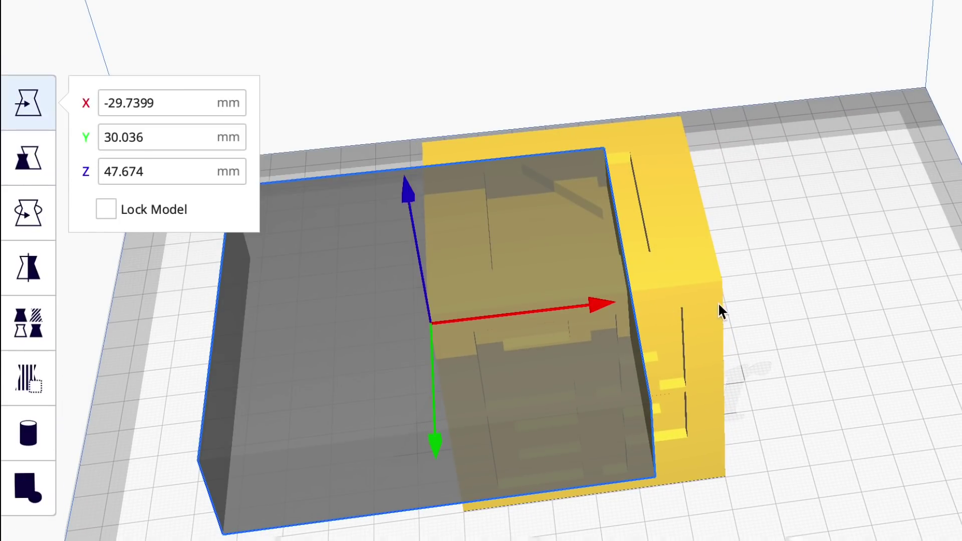
pyautogui.moveTo(720, 304); pyautogui.dragTo(709, 333)
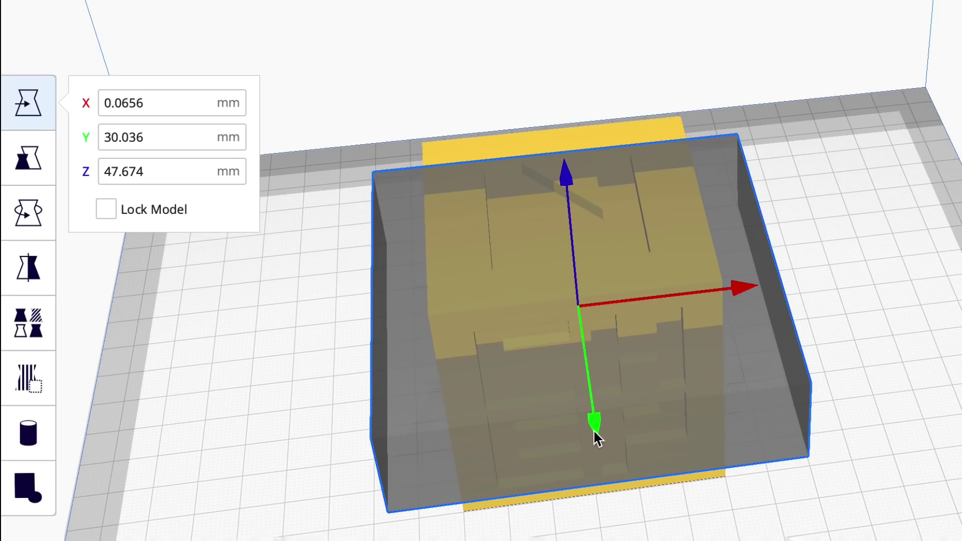
pyautogui.moveTo(594, 431); pyautogui.dragTo(582, 337)
pyautogui.moveTo(699, 514); pyautogui.dragTo(690, 450, button='right')
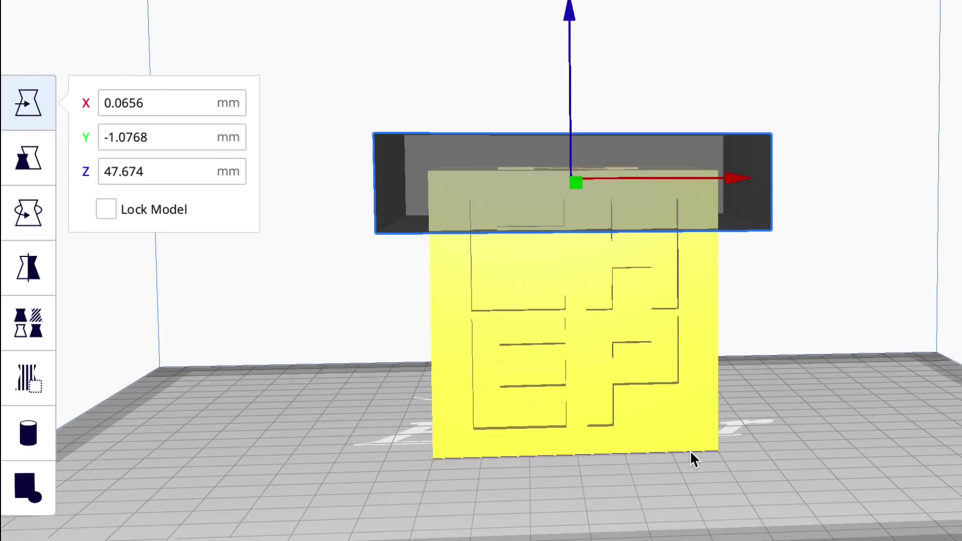
pyautogui.moveTo(569, 11); pyautogui.dragTo(569, 38)
pyautogui.moveTo(342, 402); pyautogui.dragTo(356, 428, button='right')
pyautogui.click(279, 353)
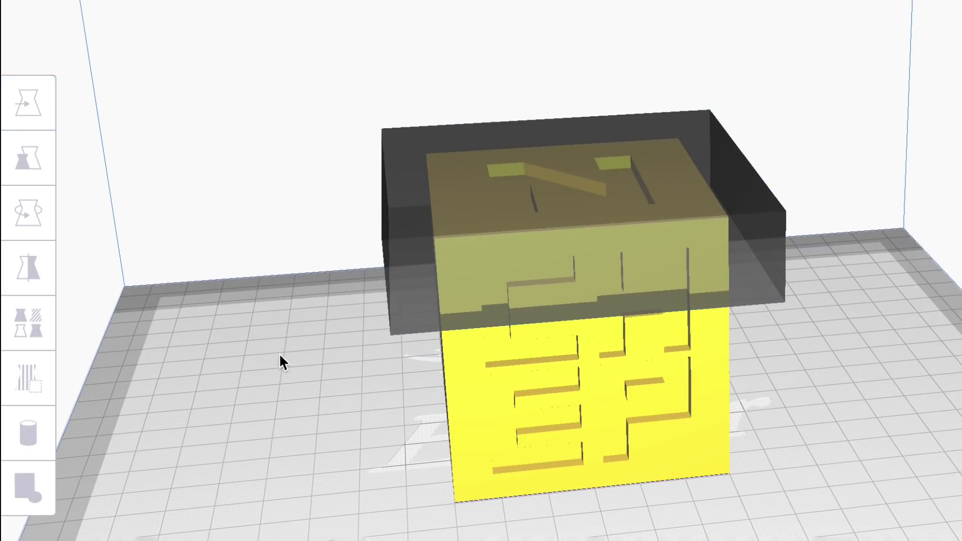
# Step: Set the blocker's mesh type to Modify settings for overlaps and remove its preset Wall Thickness, Wall Line Count and Top/Bottom Thickness overrides
pyautogui.click(415, 254)
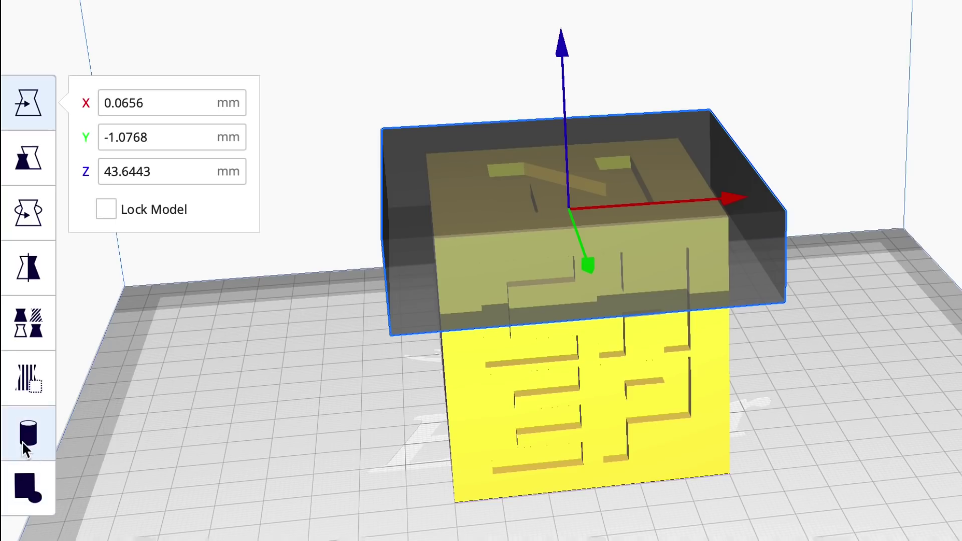
pyautogui.click(26, 326)
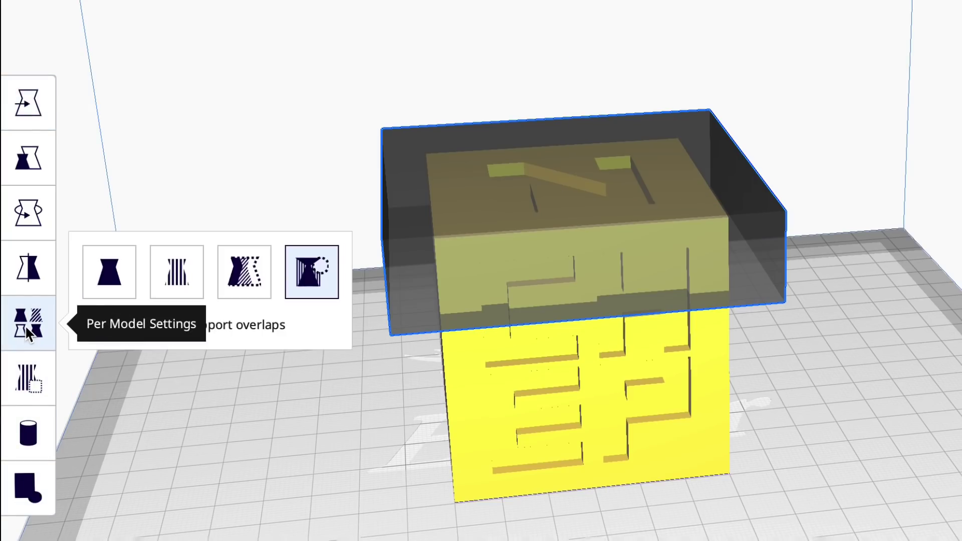
pyautogui.click(251, 285)
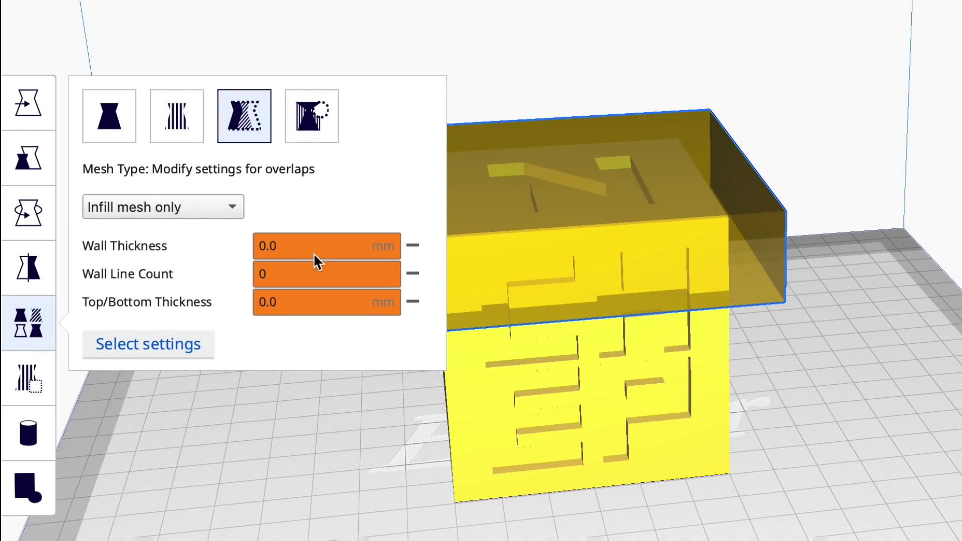
pyautogui.click(414, 245)
pyautogui.click(412, 254)
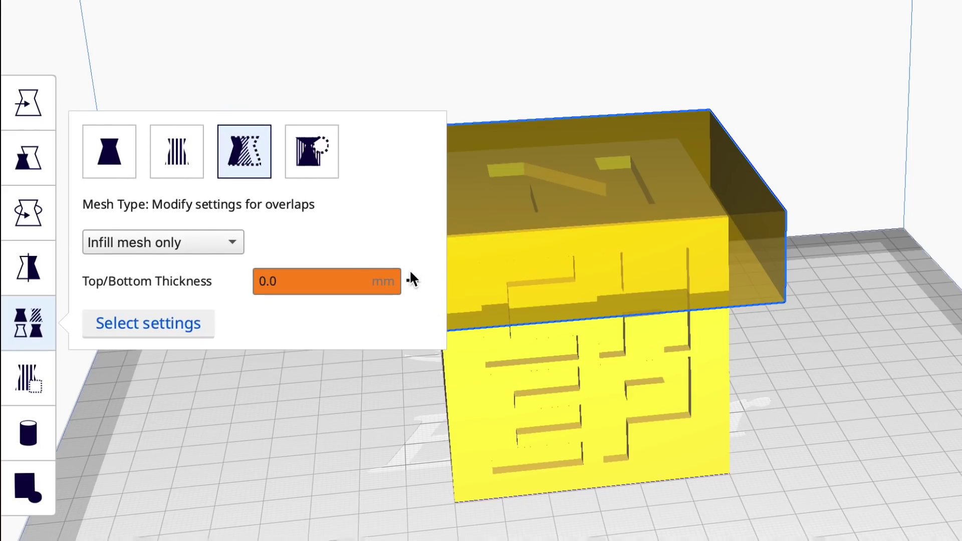
pyautogui.click(410, 276)
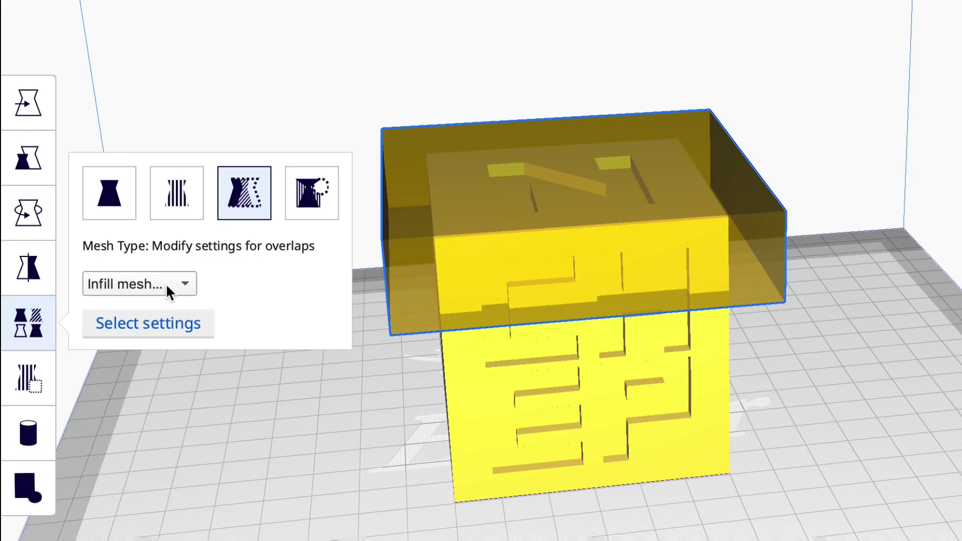
# Step: Add Infill Density and Infill Pattern to the modifier block's per-model settings
pyautogui.click(167, 324)
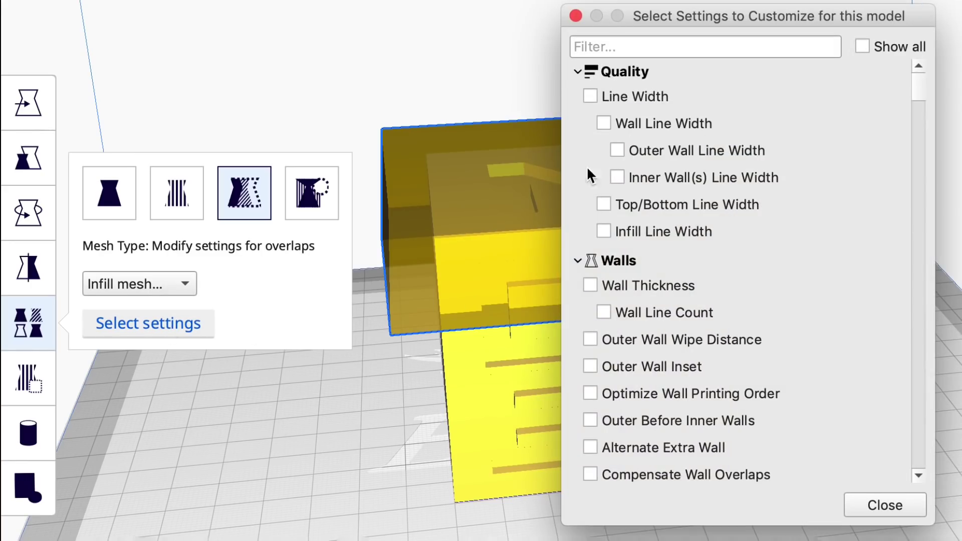
pyautogui.click(607, 48)
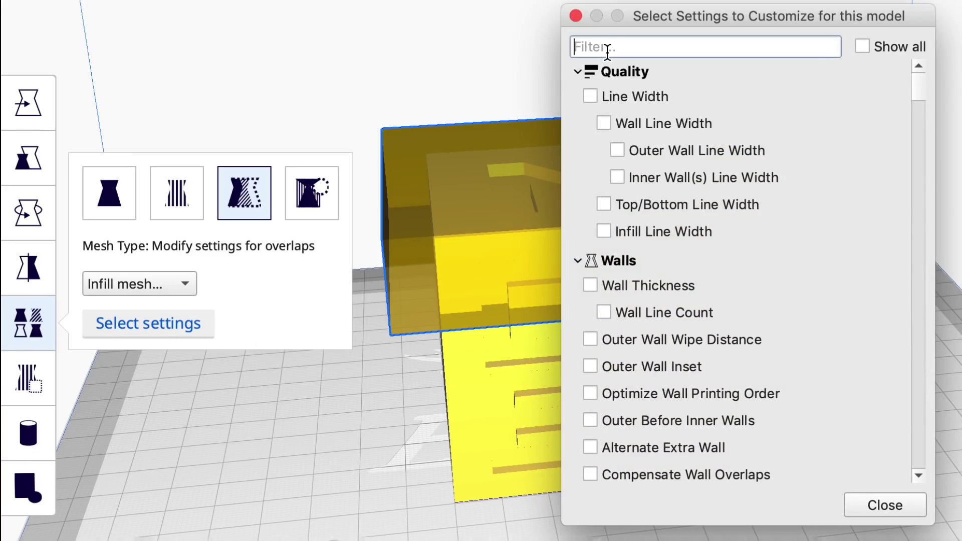
pyautogui.write('infill')
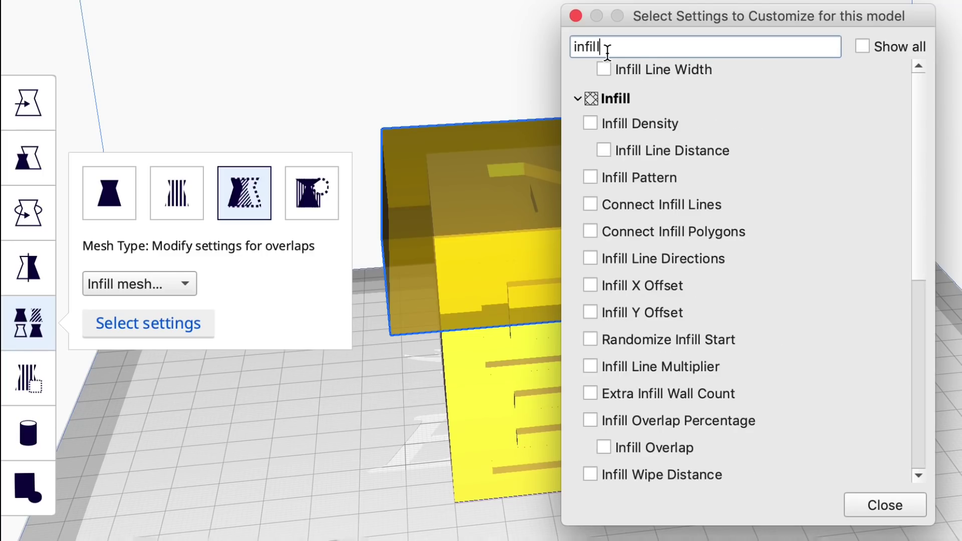
pyautogui.click(591, 123)
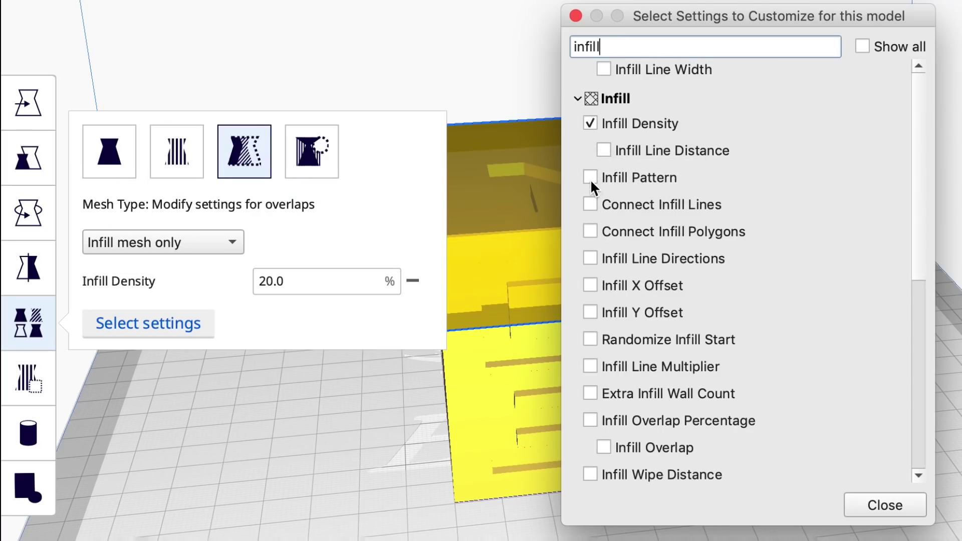
pyautogui.click(590, 178)
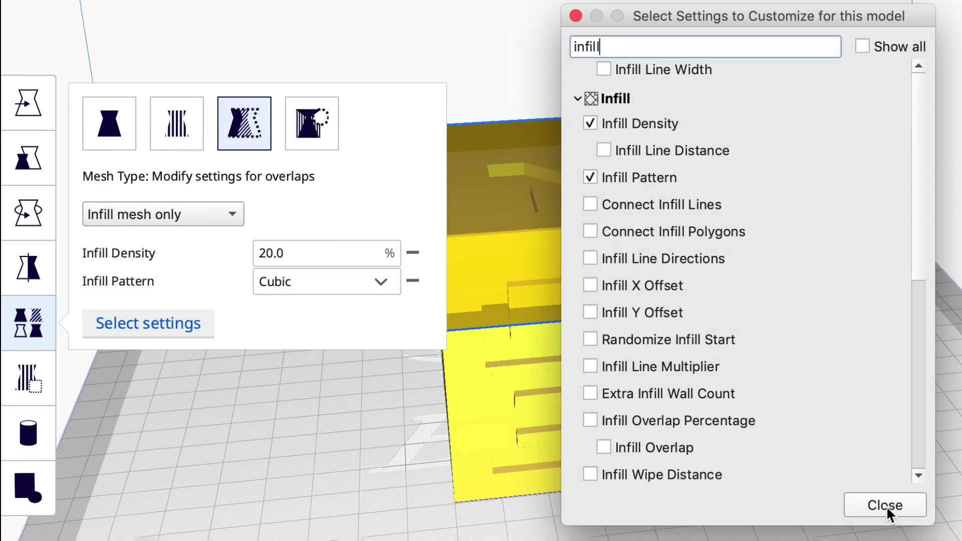
pyautogui.click(886, 506)
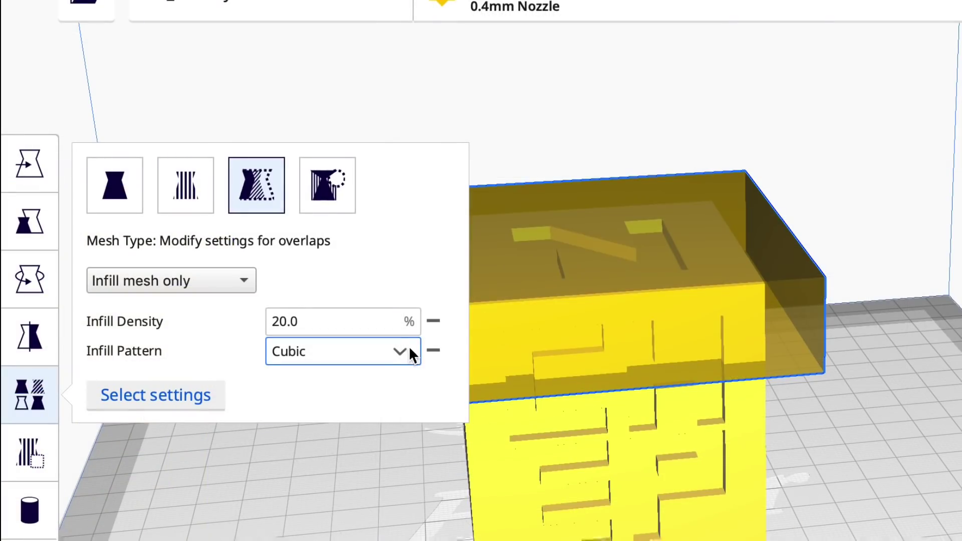
# Step: Set the modifier block's Infill Pattern to Triangles and its Infill Density to 50%
pyautogui.click(401, 350)
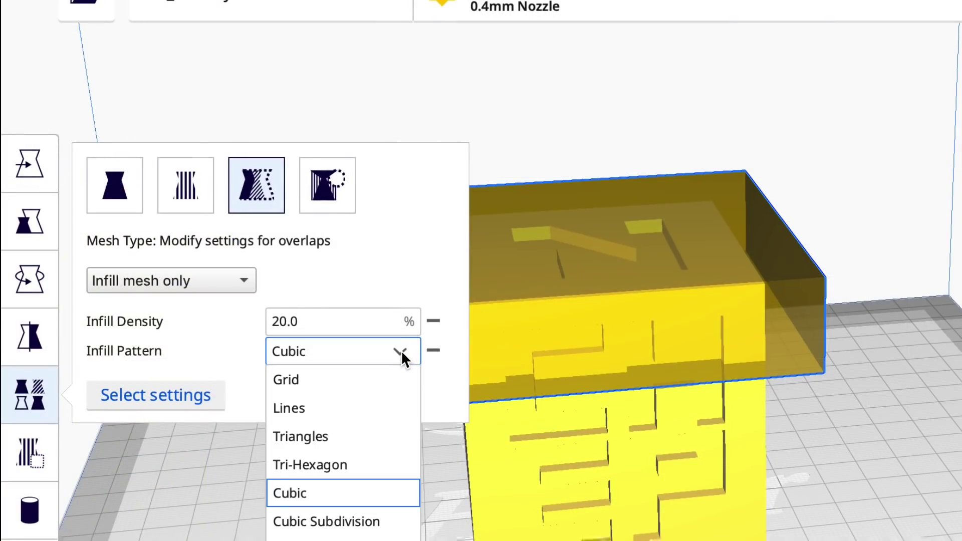
pyautogui.click(333, 436)
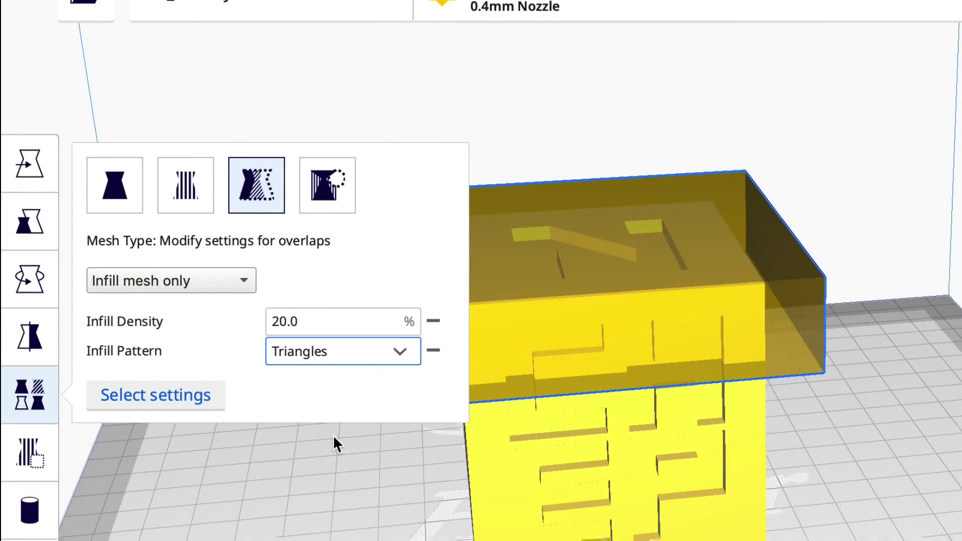
pyautogui.click(324, 322)
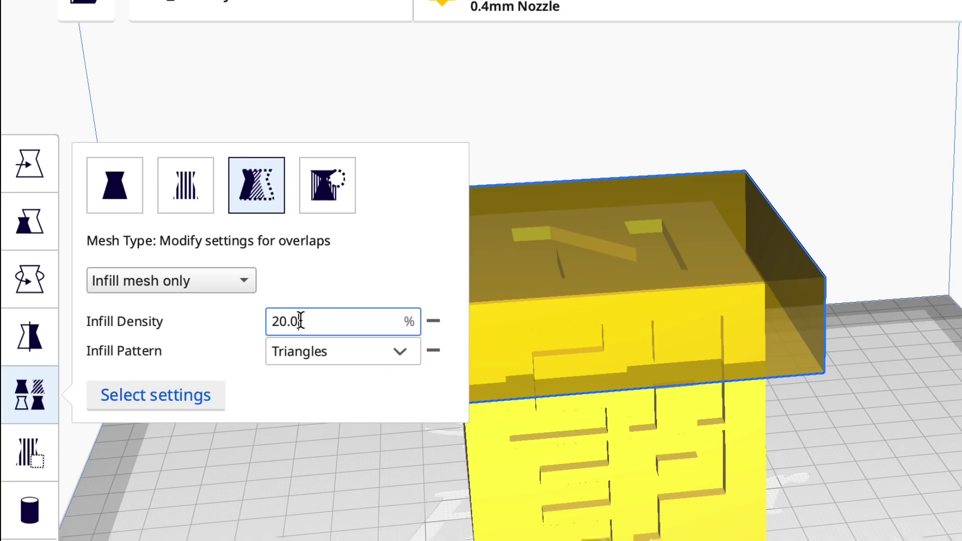
pyautogui.moveTo(300, 322); pyautogui.dragTo(273, 323)
pyautogui.write('50')
pyautogui.click(325, 470)
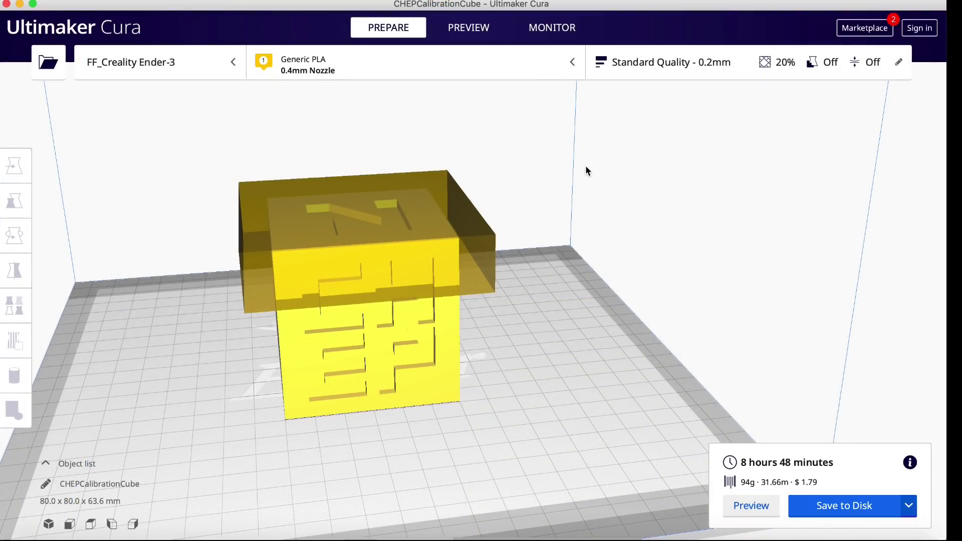
# Step: Preview the sliced cube and examine its layers from the lower infill up to the start of the modifier block
pyautogui.click(752, 507)
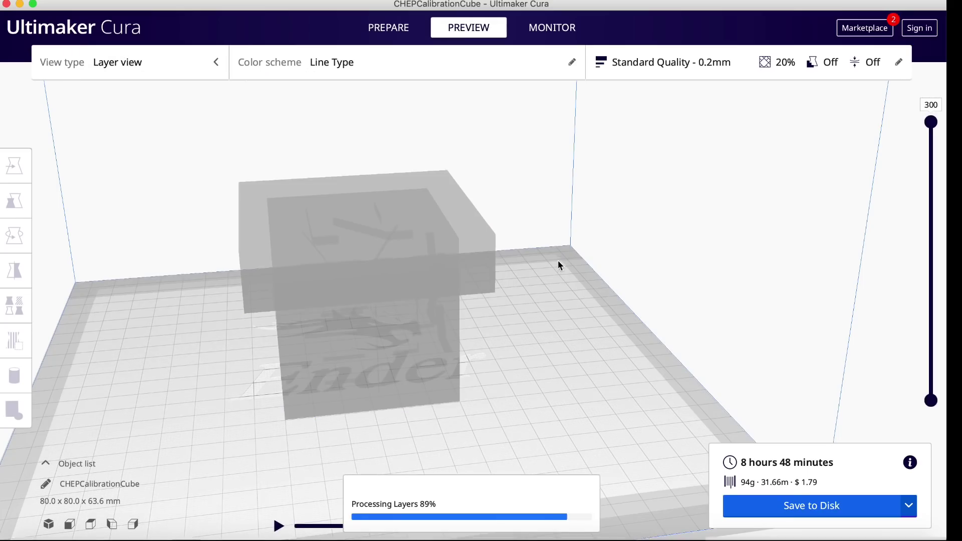
pyautogui.moveTo(547, 242); pyautogui.dragTo(566, 275, button='right')
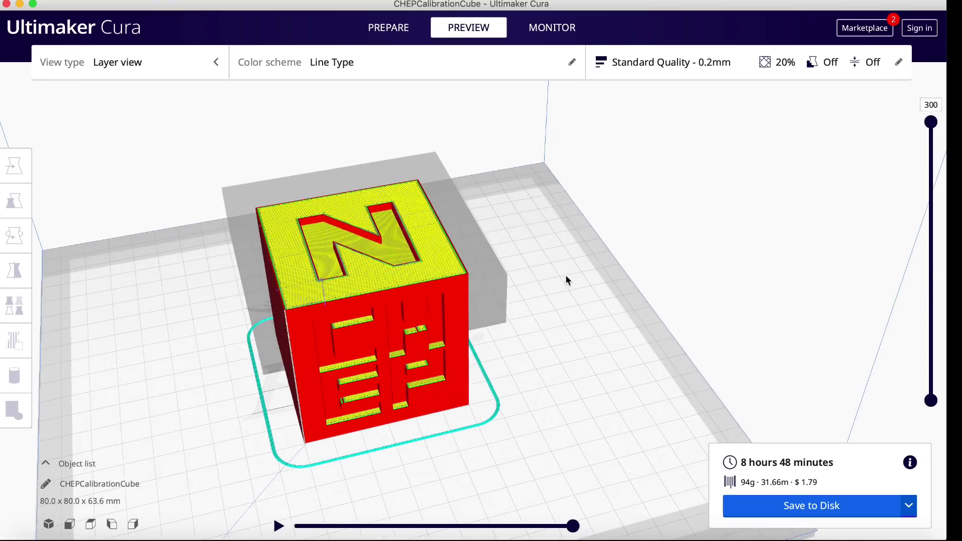
pyautogui.moveTo(931, 122); pyautogui.dragTo(933, 245)
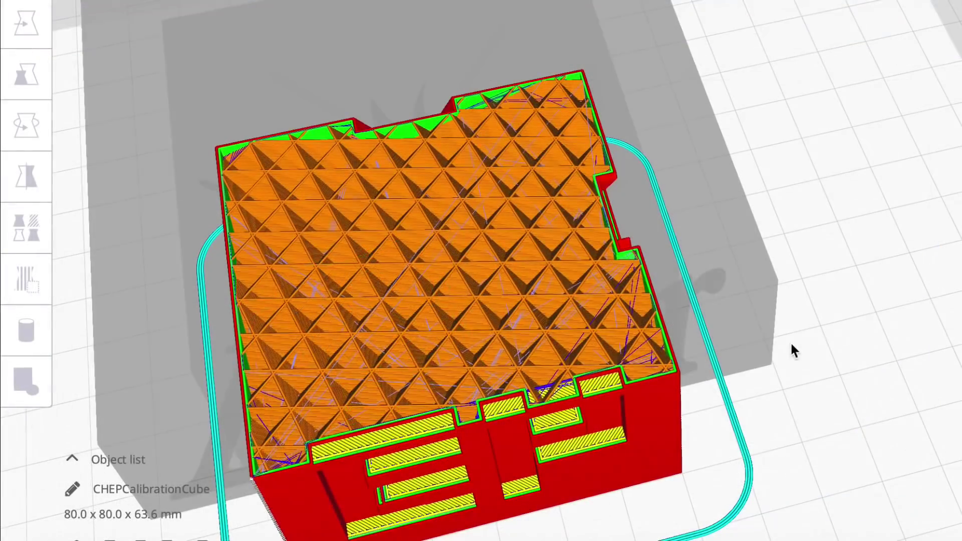
pyautogui.press('Up')
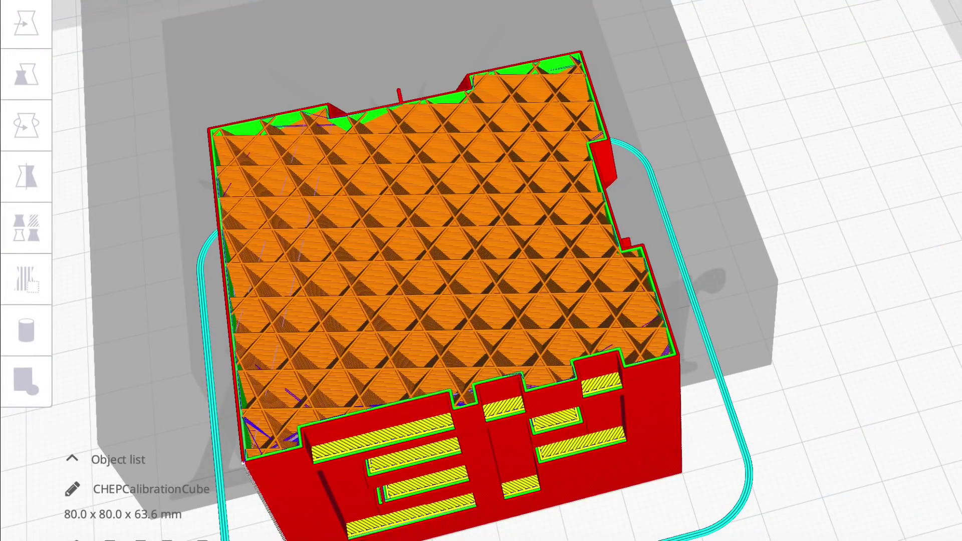
pyautogui.press('Up')
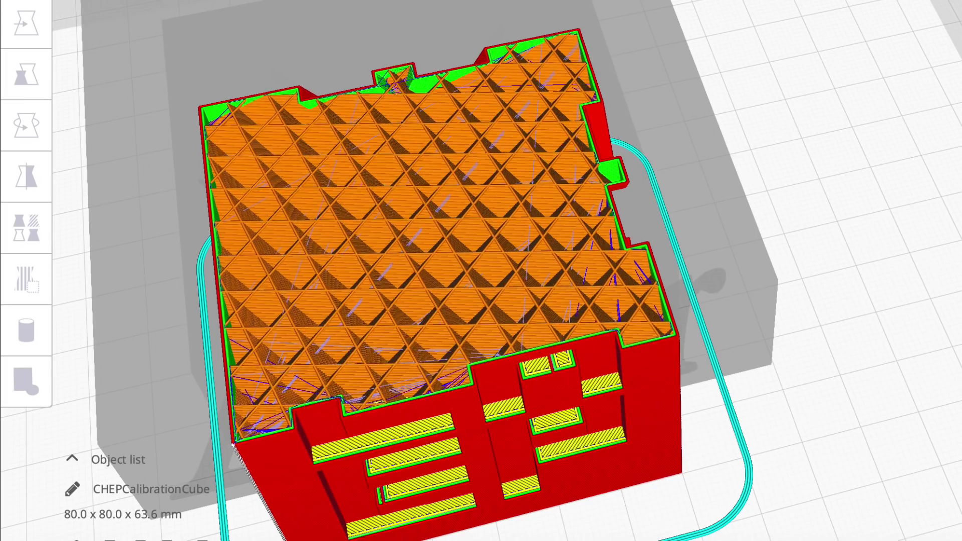
pyautogui.press('Up')
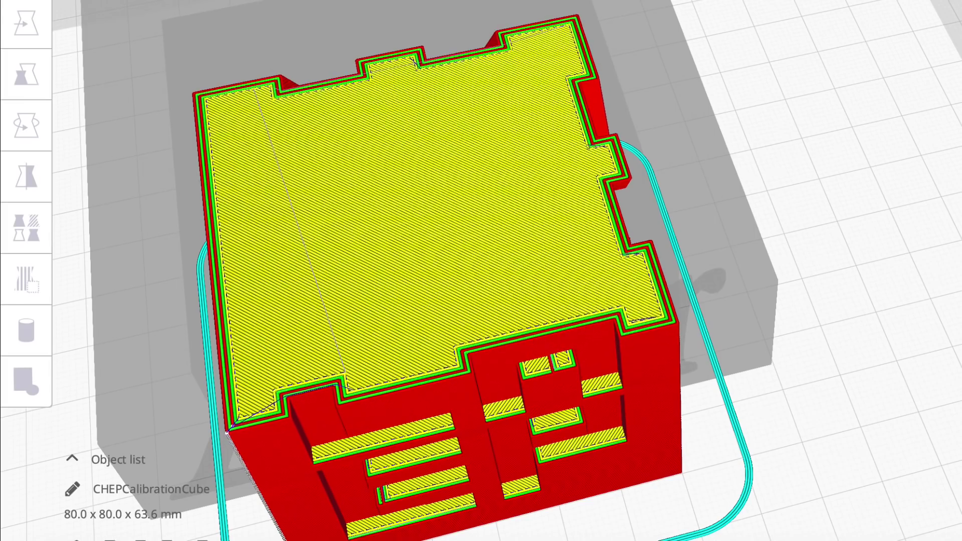
pyautogui.press('Down')
pyautogui.press('Up')
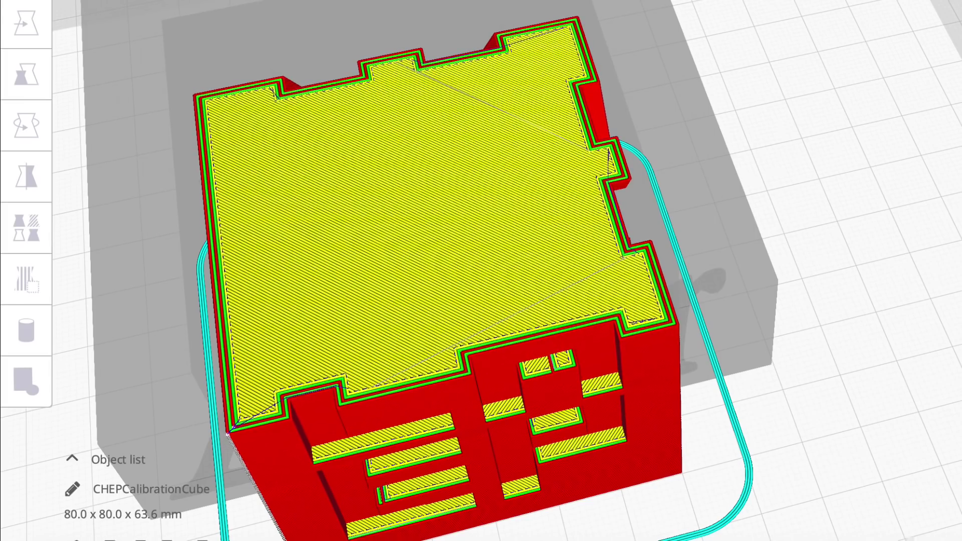
pyautogui.moveTo(859, 235)
pyautogui.mouseDown(button='right')
pyautogui.moveTo(891, 116)
pyautogui.moveTo(845, 245)
pyautogui.mouseUp(button='right')
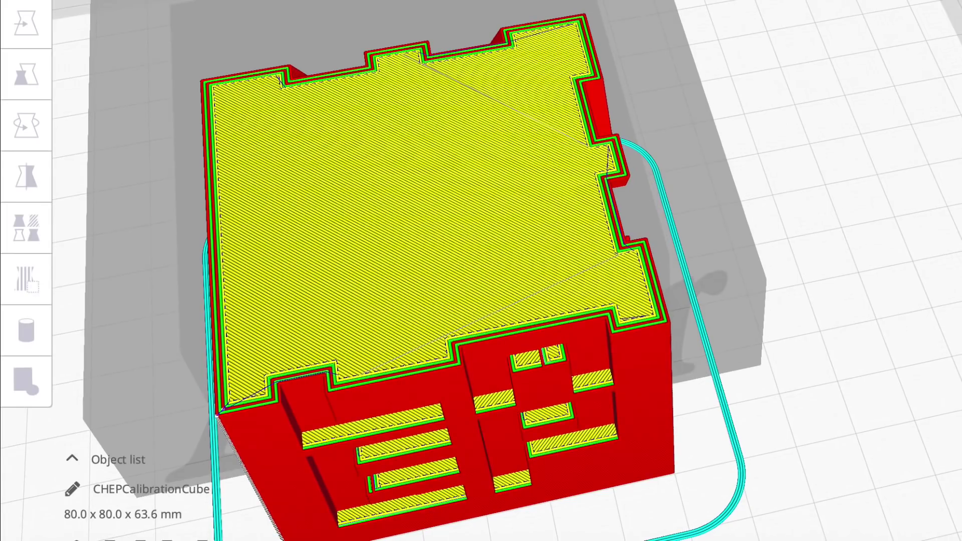
# Step: Examine the solid layers at the transition between the cube's lower section and the modifier block
pyautogui.press('Down')
pyautogui.press('Down')
pyautogui.press('Down')
pyautogui.press('Down')
pyautogui.press('Down')
pyautogui.press('Down')
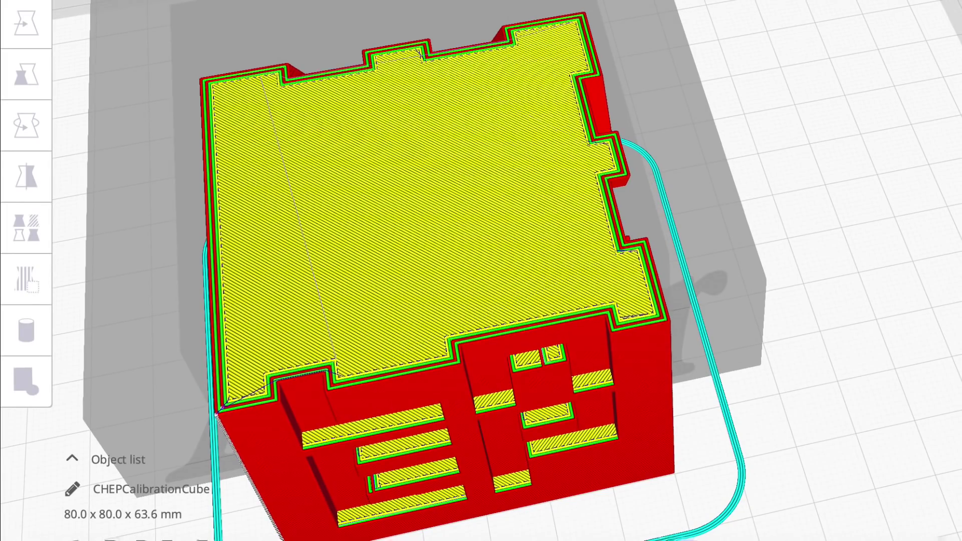
# Step: Examine the infill in the cube's upper section, layer by layer, where the modifier block overlaps it
pyautogui.moveTo(709, 85); pyautogui.dragTo(892, 110, button='right')
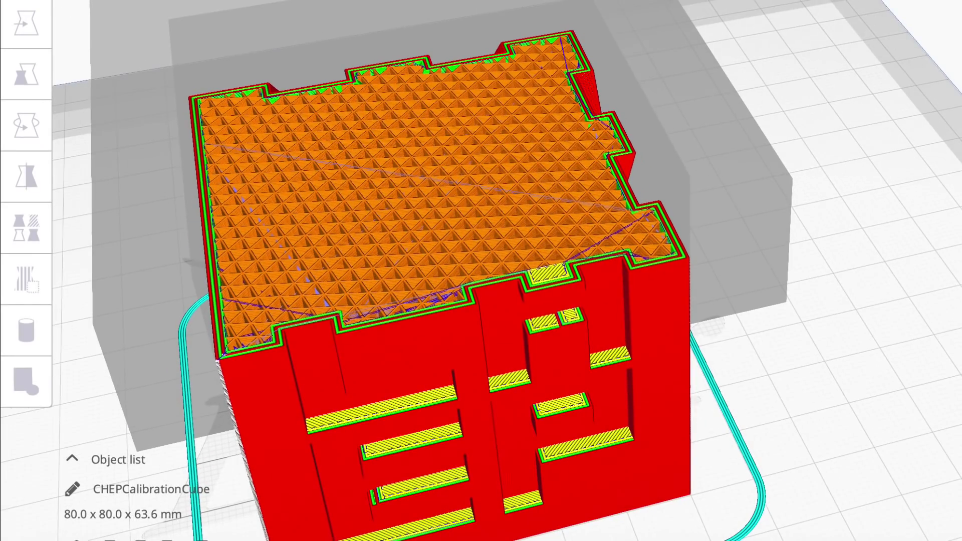
pyautogui.press('Up')
pyautogui.press('Up')
pyautogui.press('Up')
pyautogui.press('Up')
pyautogui.press('Up')
pyautogui.press('Up')
pyautogui.press('Up')
pyautogui.press('Up')
pyautogui.press('Up')
pyautogui.press('Up')
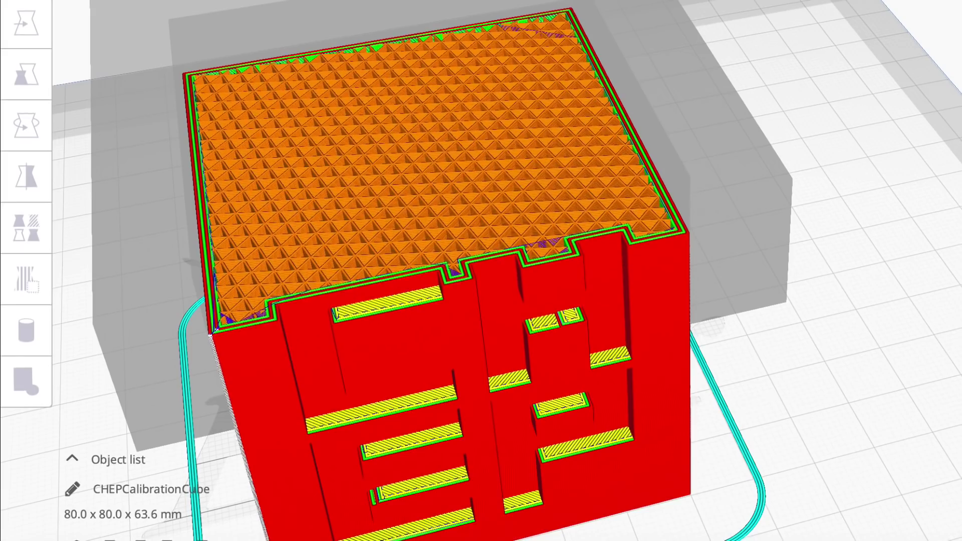
pyautogui.press('Up')
pyautogui.press('Up')
pyautogui.press('Up')
pyautogui.press('Up')
pyautogui.press('Up')
pyautogui.press('Up')
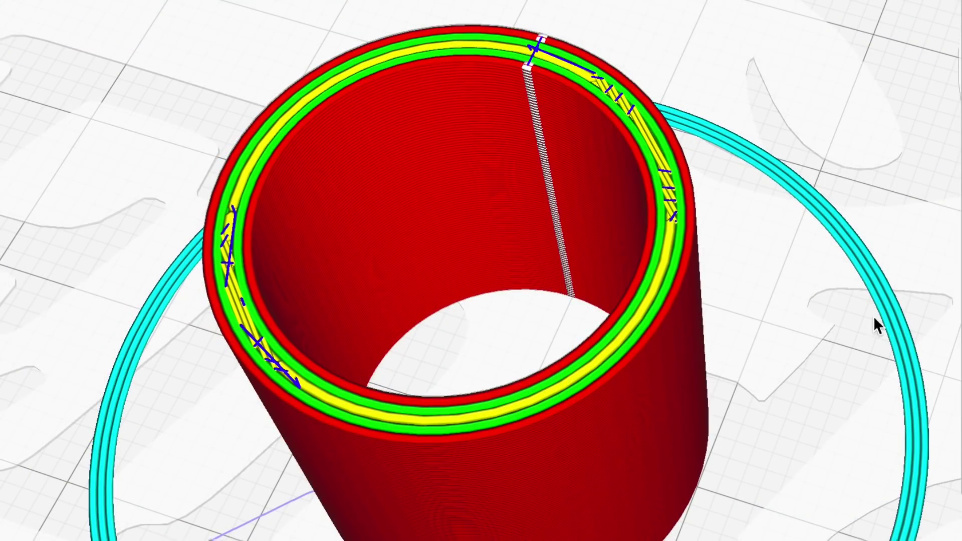
# Step: Examine the test tube's upper layers and scrub back the nozzle path on one layer to inspect the area between the walls
pyautogui.press('Down')
pyautogui.press('Down')
pyautogui.press('Down')
pyautogui.press('Down')
pyautogui.press('Down')
pyautogui.press('Down')
pyautogui.press('Down')
pyautogui.press('Down')
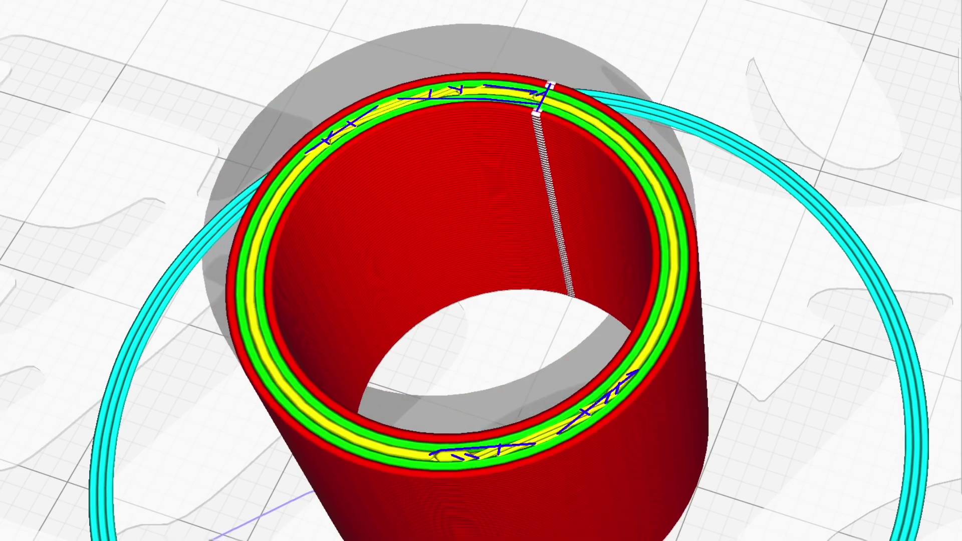
pyautogui.press('Up')
pyautogui.press('Up')
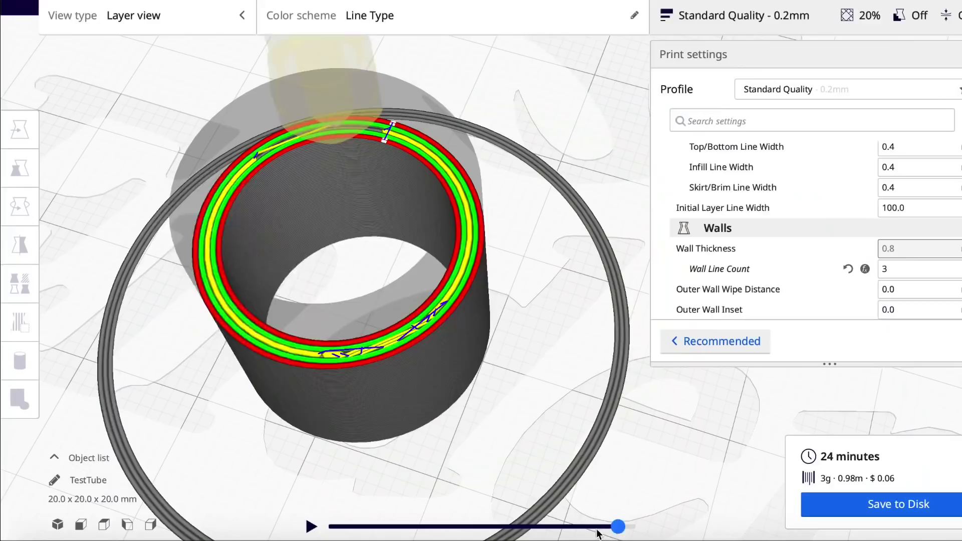
pyautogui.moveTo(618, 526)
pyautogui.mouseDown()
pyautogui.moveTo(544, 527)
pyautogui.moveTo(574, 526)
pyautogui.mouseUp()
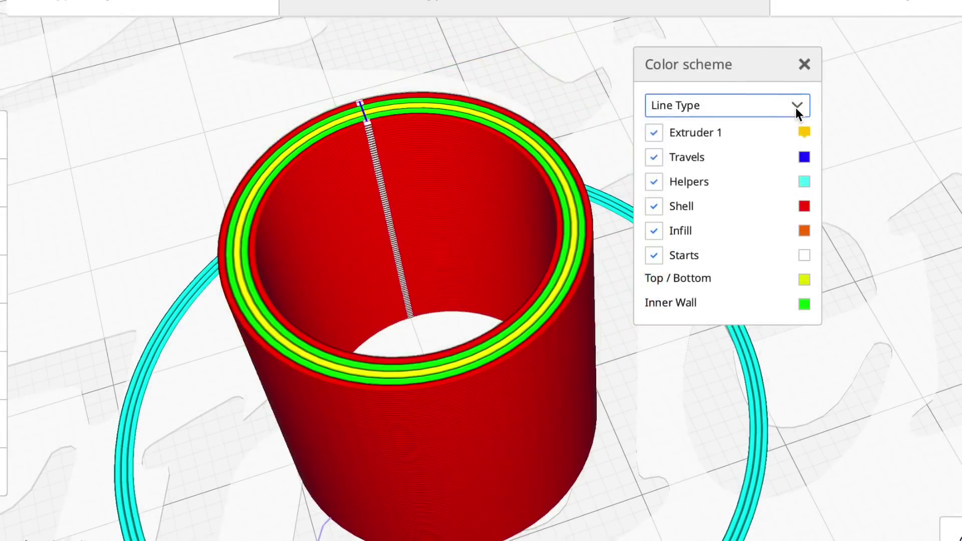
# Step: Switch the preview color scheme to Line Width and examine the line widths across the test tube's upper layers
pyautogui.click(795, 108)
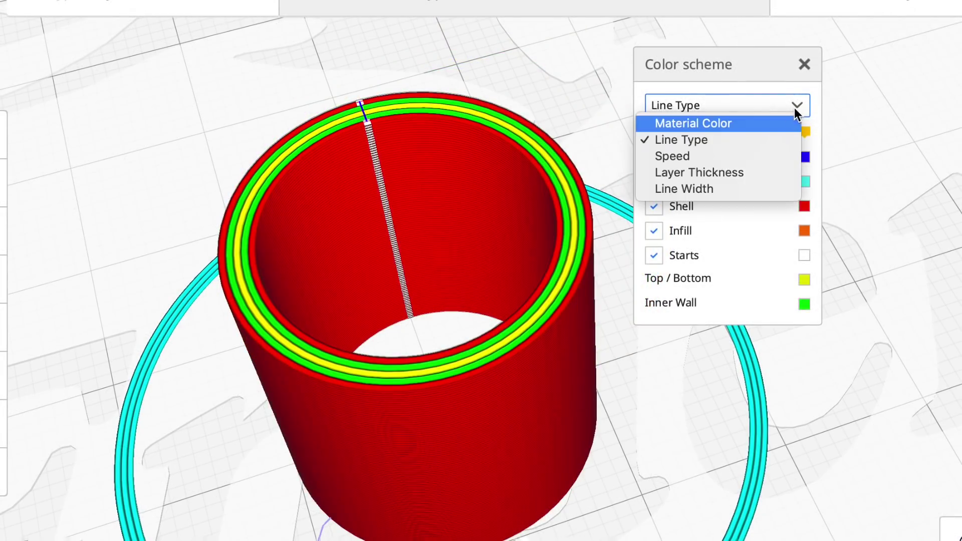
pyautogui.click(694, 189)
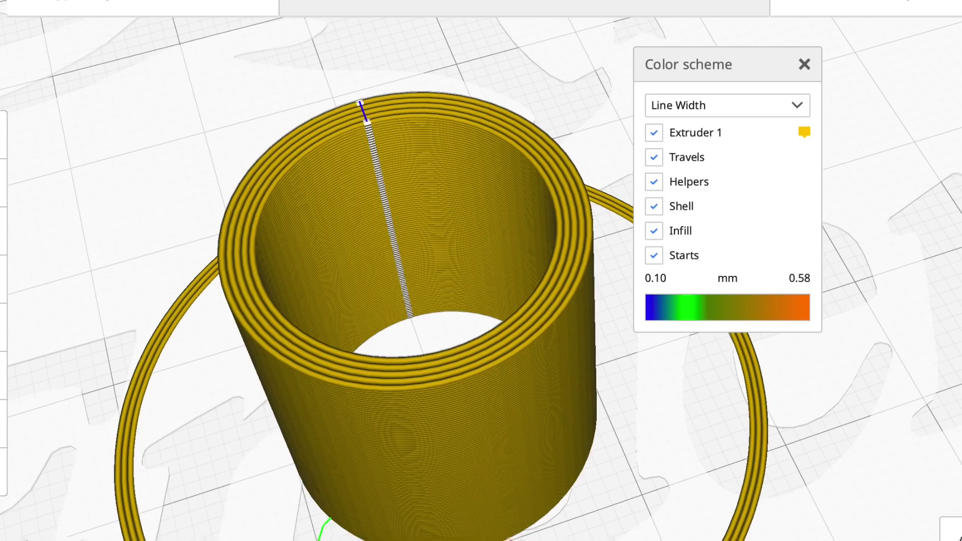
pyautogui.press('Down')
pyautogui.press('Down')
pyautogui.press('Down')
pyautogui.press('Down')
pyautogui.press('Down')
pyautogui.press('Down')
pyautogui.press('Down')
pyautogui.press('Down')
pyautogui.press('Down')
pyautogui.press('Down')
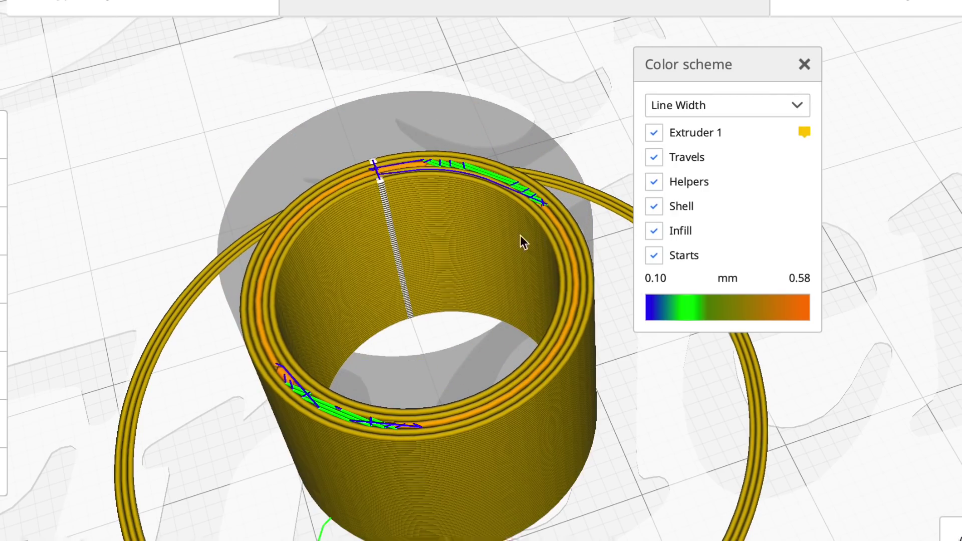
pyautogui.scroll(4, 510, 237)
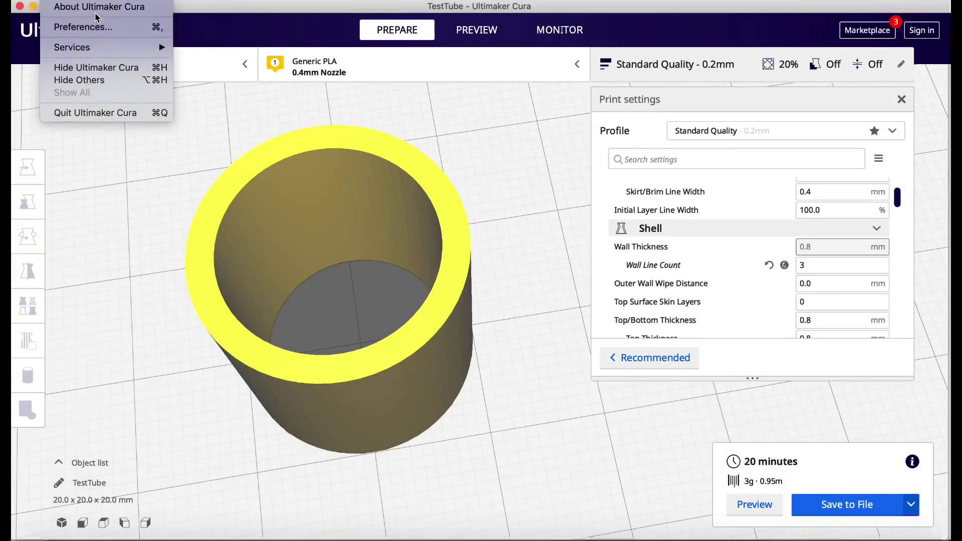
# Step: View the program's version information and open the Wall Line Count value for editing
pyautogui.click(96, 11)
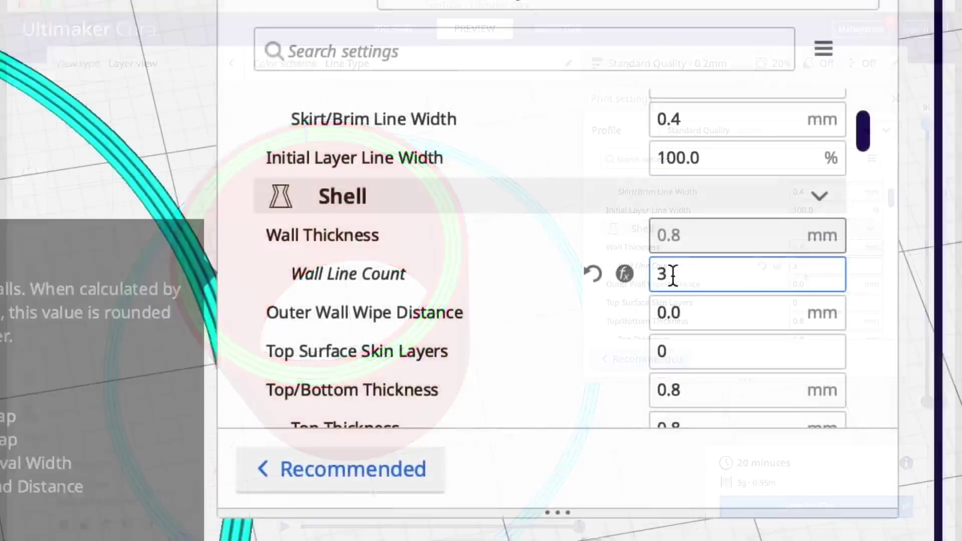
pyautogui.click(798, 265)
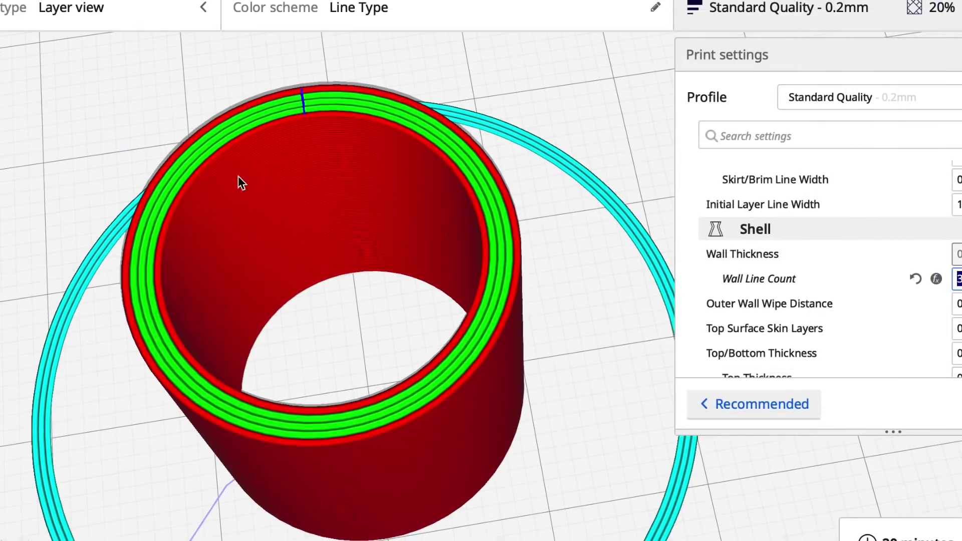
# Step: Examine the wall lines of the test tube layer by layer in the Line Type preview
pyautogui.press('Down')
pyautogui.press('Down')
pyautogui.press('Down')
pyautogui.press('Down')
pyautogui.press('Down')
pyautogui.press('Down')
pyautogui.press('Down')
pyautogui.press('Down')
pyautogui.press('Down')
pyautogui.press('Down')
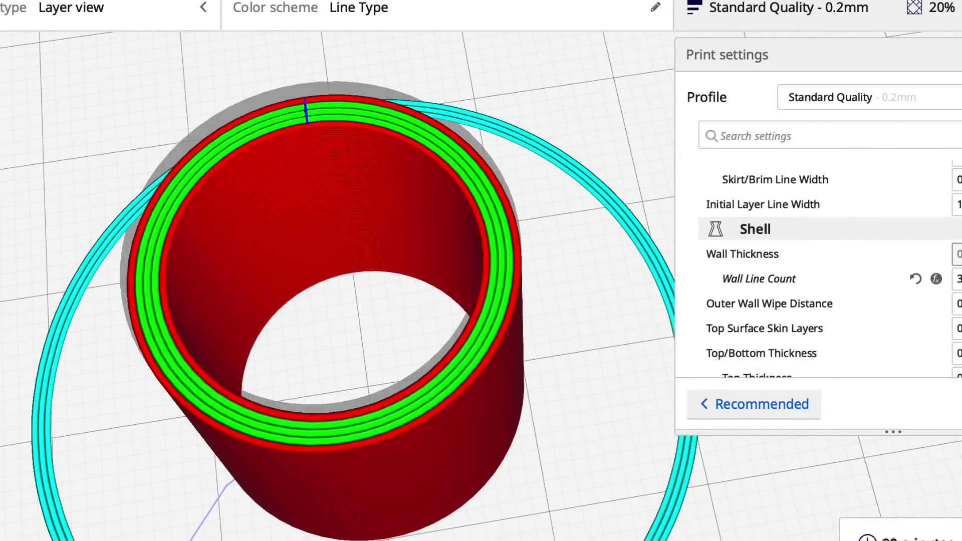
pyautogui.press('Up')
pyautogui.press('Up')
pyautogui.press('Up')
pyautogui.press('Up')
pyautogui.press('Up')
pyautogui.press('Up')
pyautogui.press('Up')
pyautogui.press('Up')
pyautogui.press('Up')
pyautogui.press('Up')
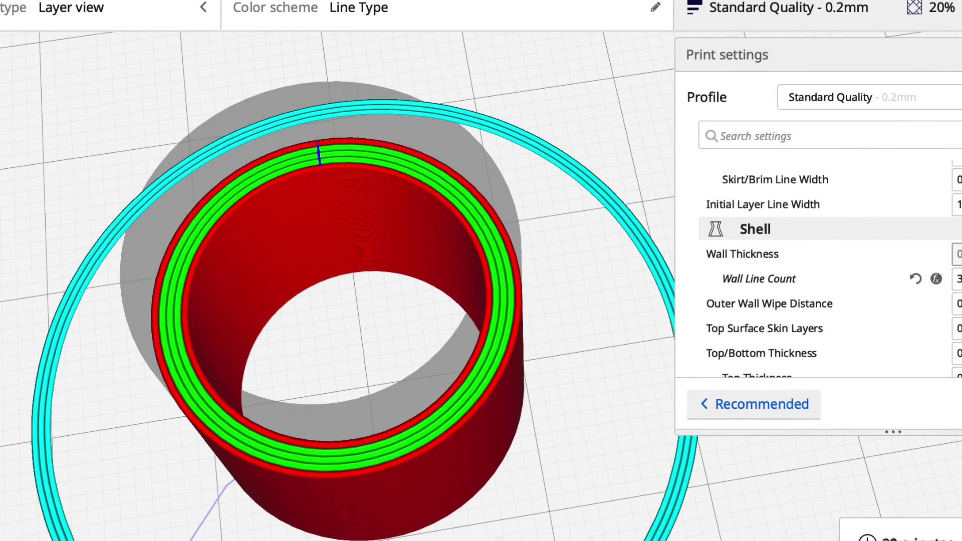